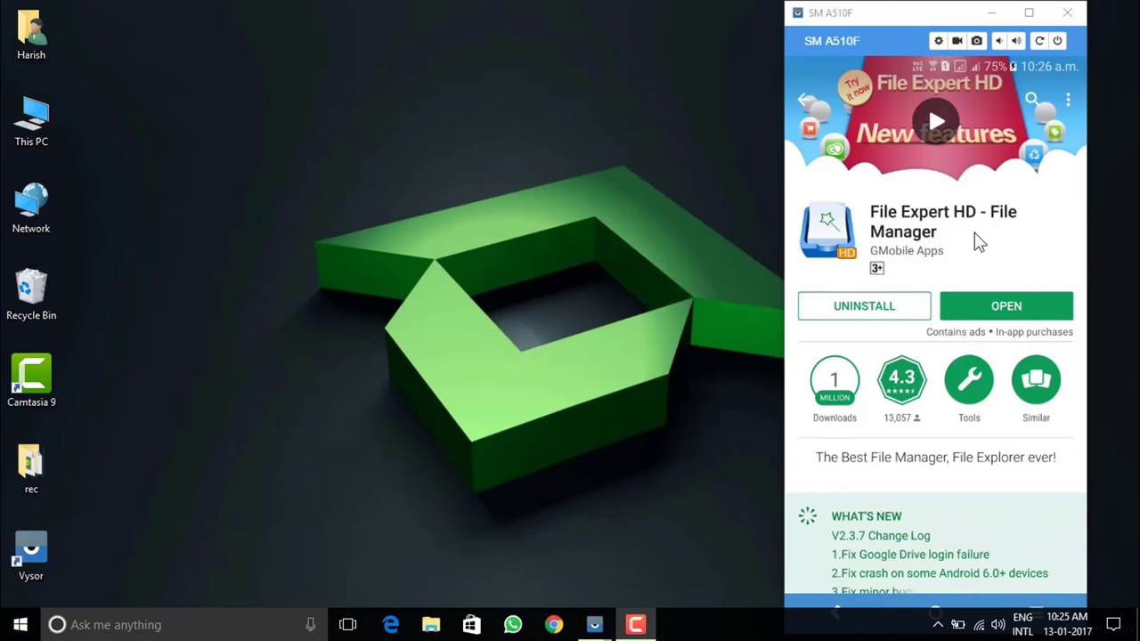
Launch File Expert HD from its installed Play Store page in the Vysor phone mirror
click(998, 305)
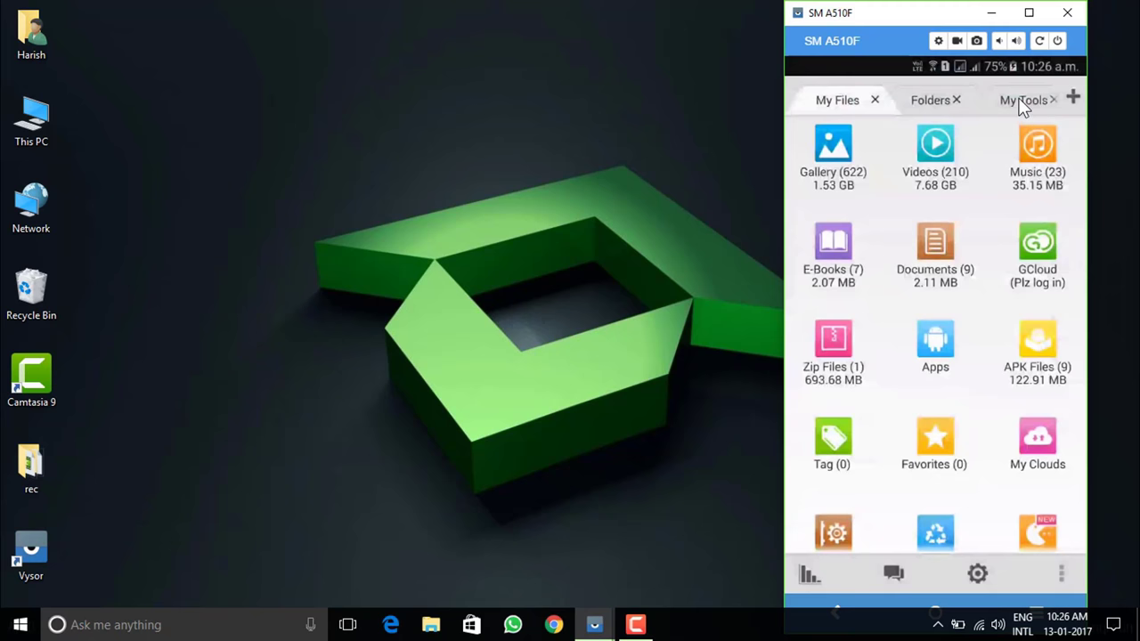
Turn on Share via FTP under My Tools > Share My Contents to reveal the login details
click(1022, 103)
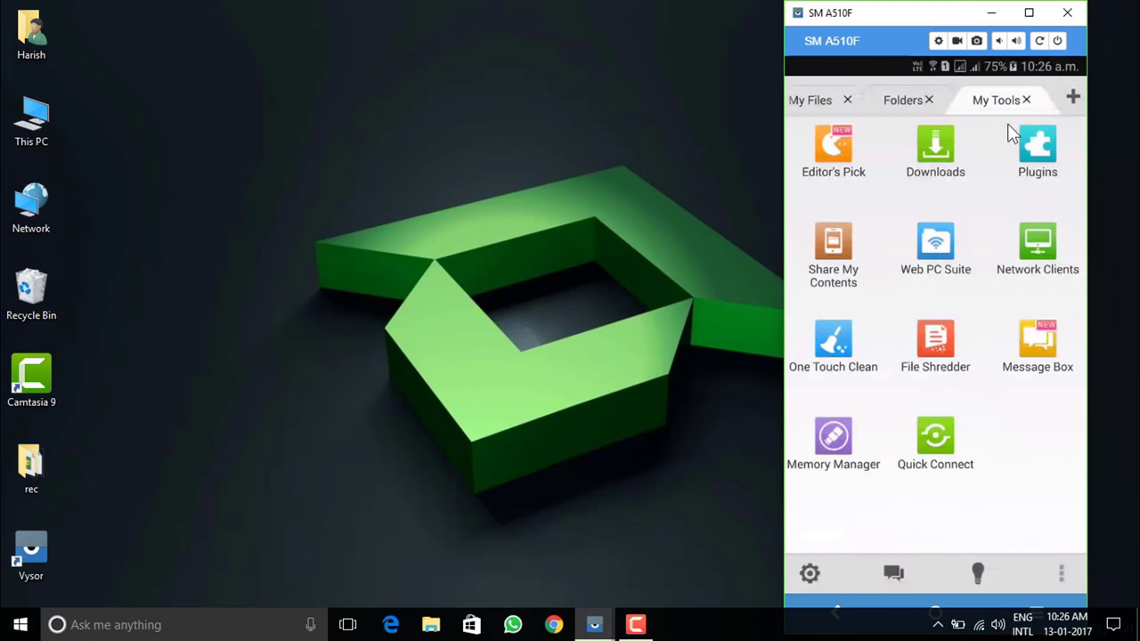
click(834, 252)
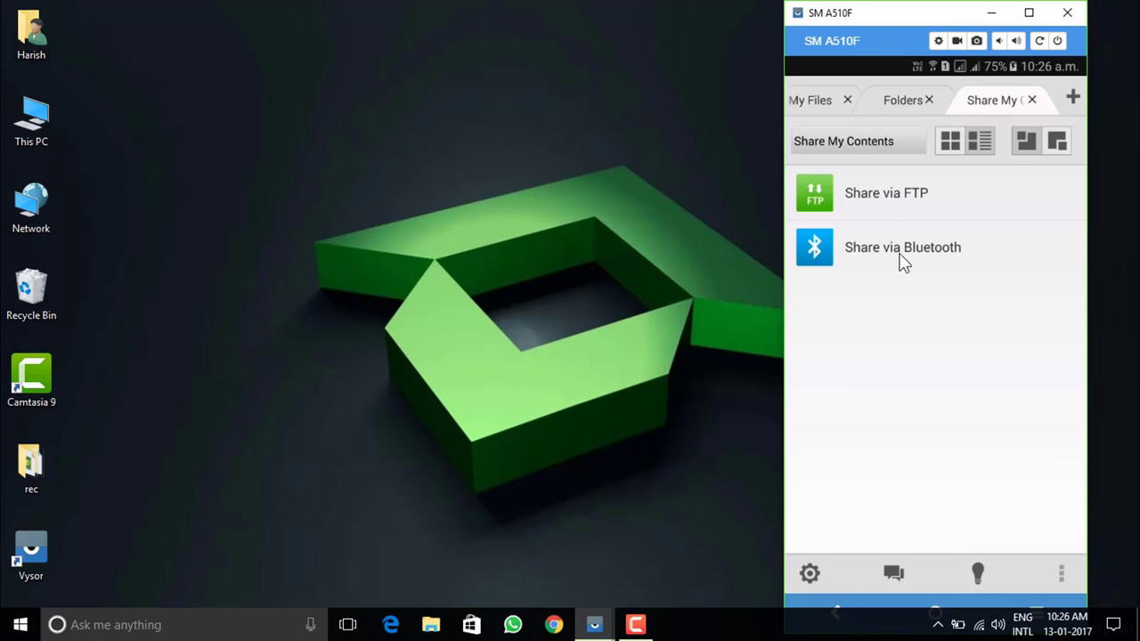
click(886, 198)
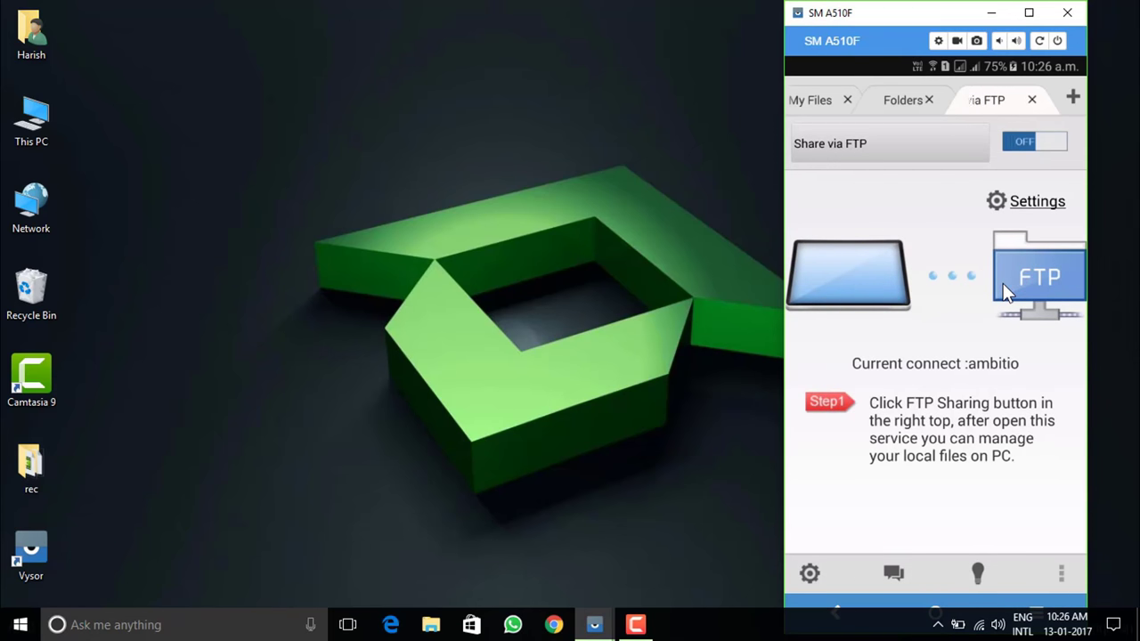
click(1041, 143)
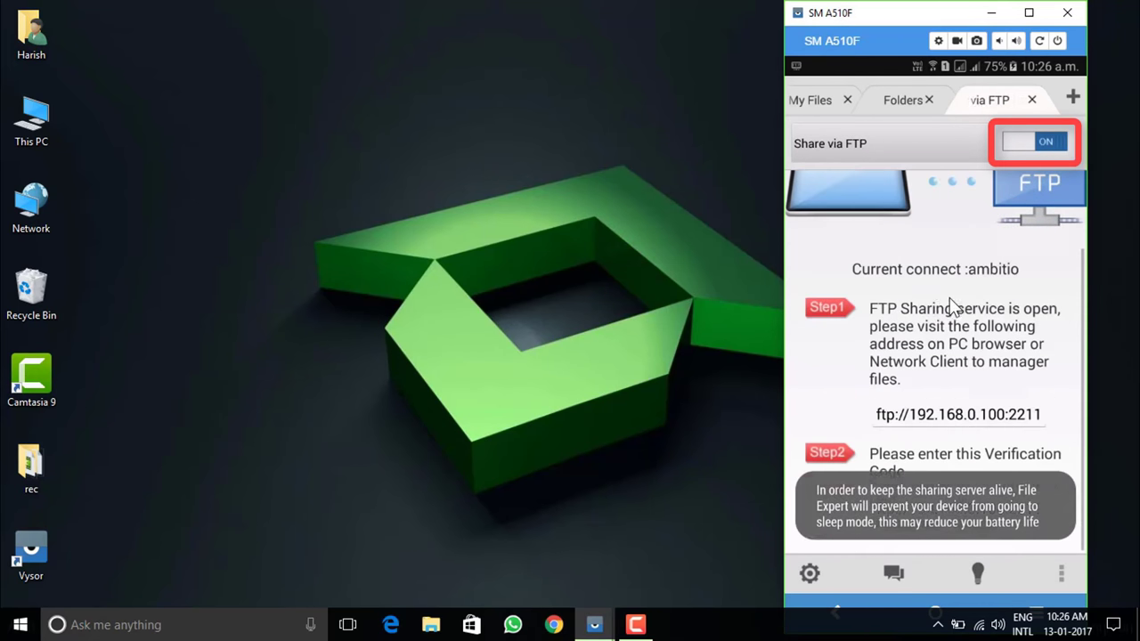
scroll(939, 302, down, 2)
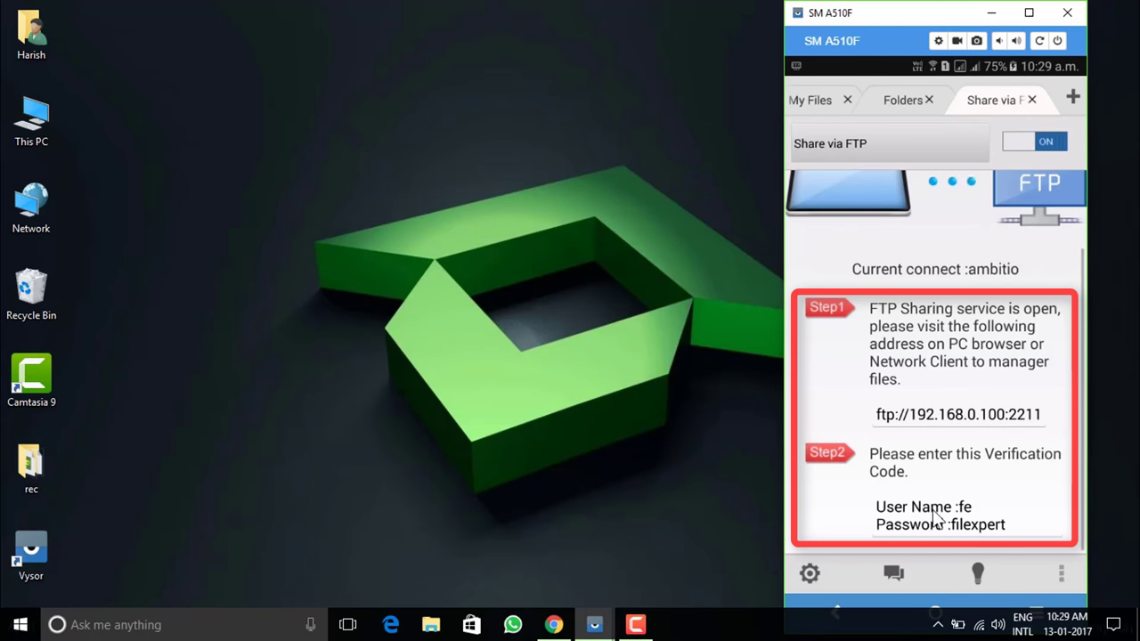
Log in to the phone's FTP server at ftp://192.168.0.100:2211 in Chrome with the FTP password
click(554, 624)
text(ftp://192.168.0.100:2211)
key(Return)
text(*********)
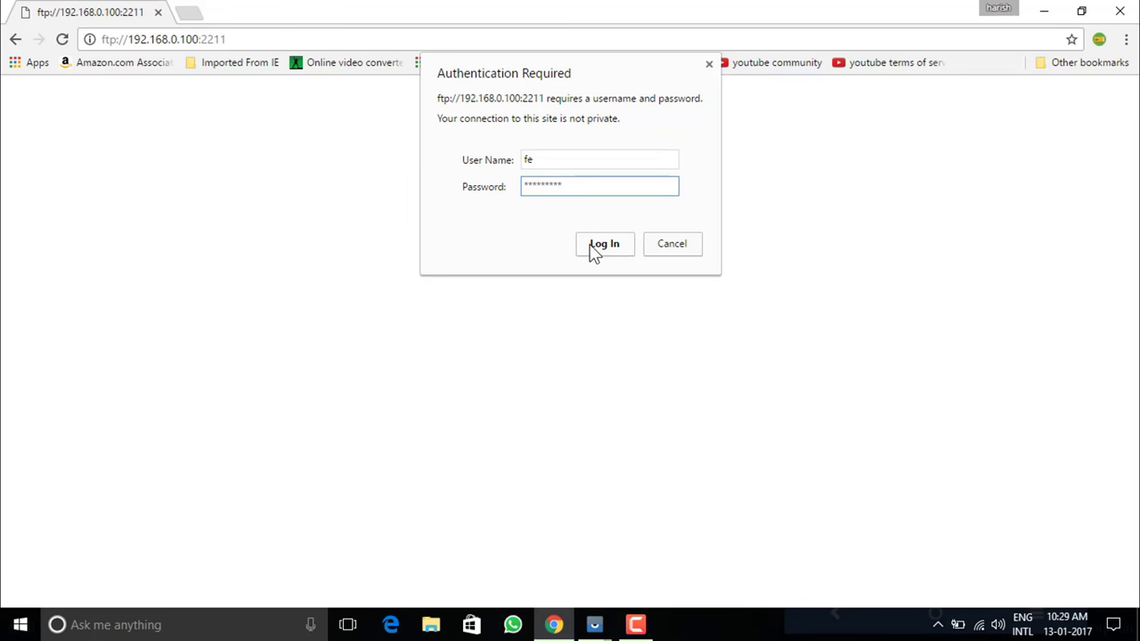
click(598, 246)
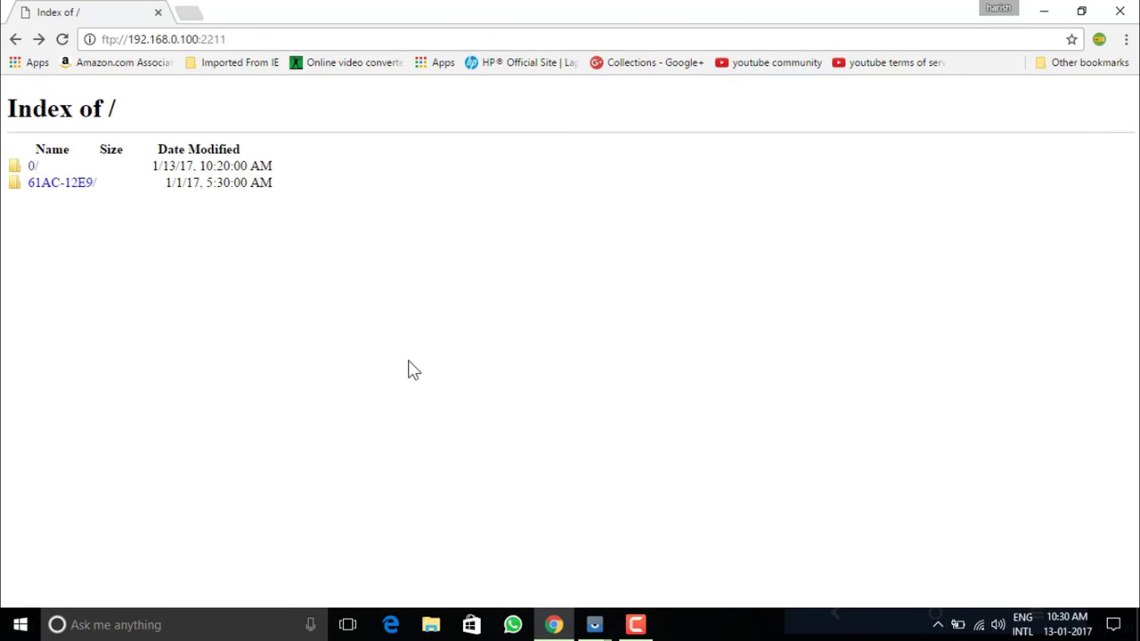
Open IMG_20170110_203340.jpg from 0/DCIM/OpenCamera and bring up its save-image options
click(32, 167)
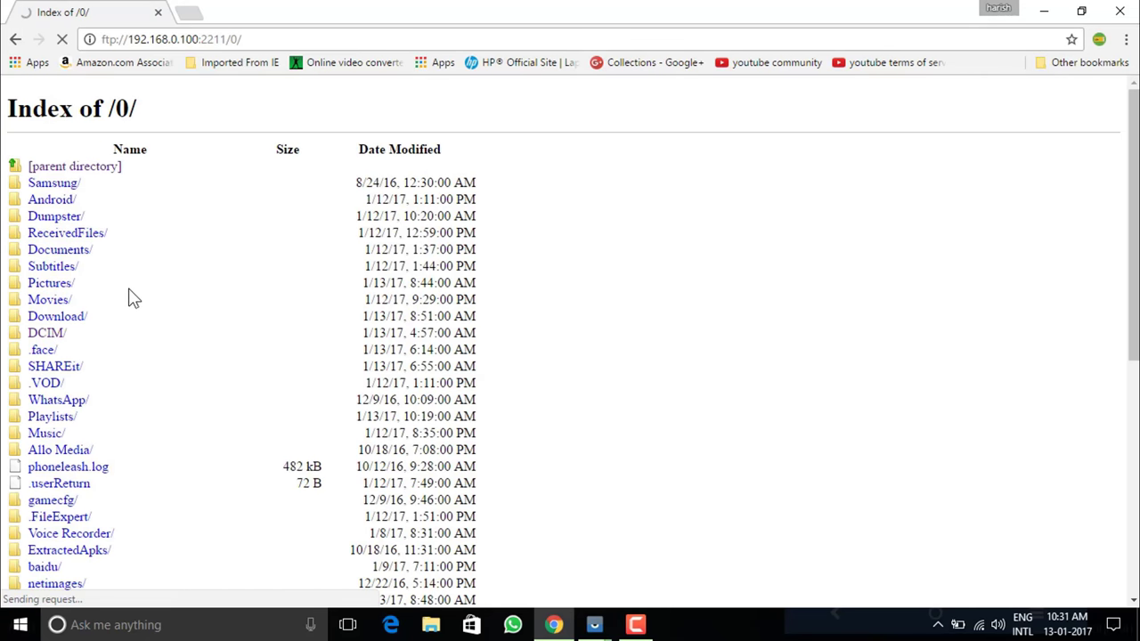
click(51, 217)
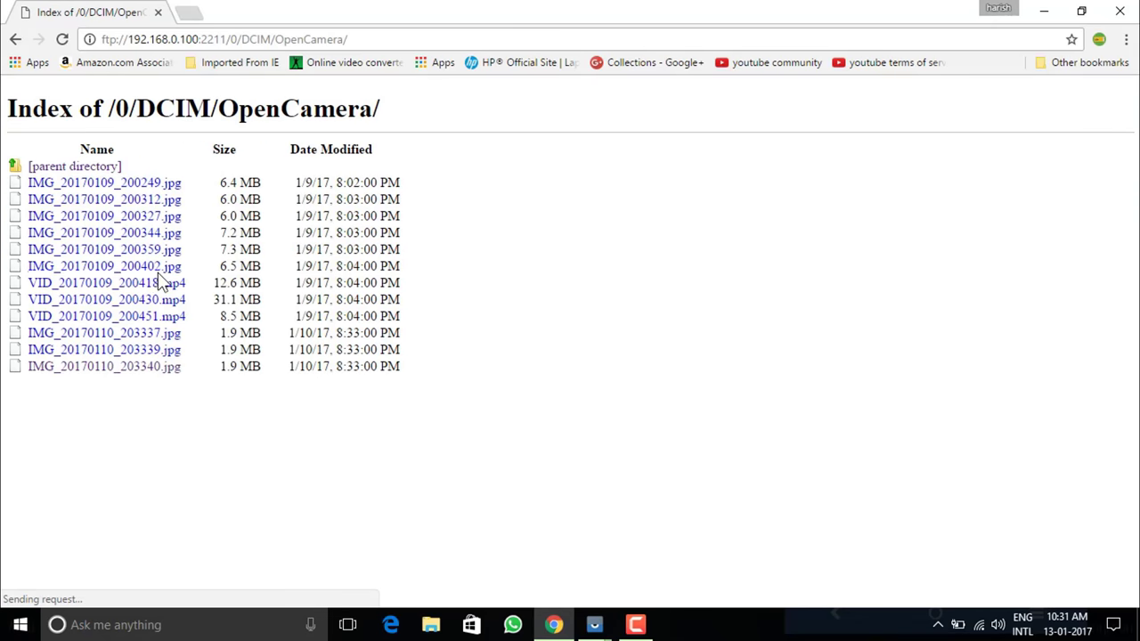
click(78, 368)
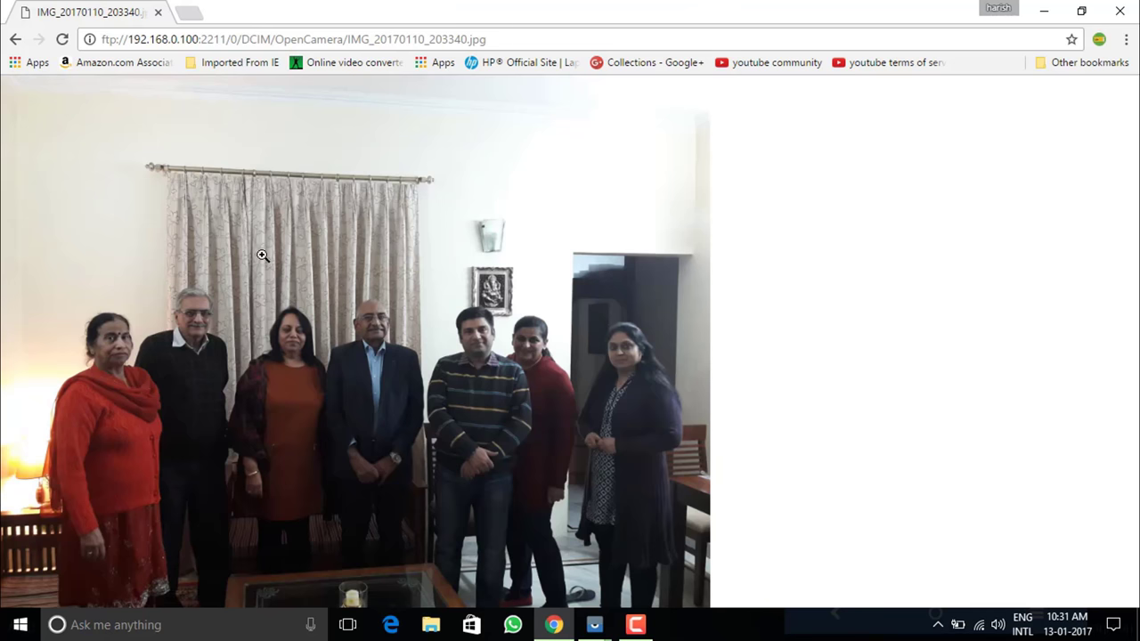
right_click(351, 225)
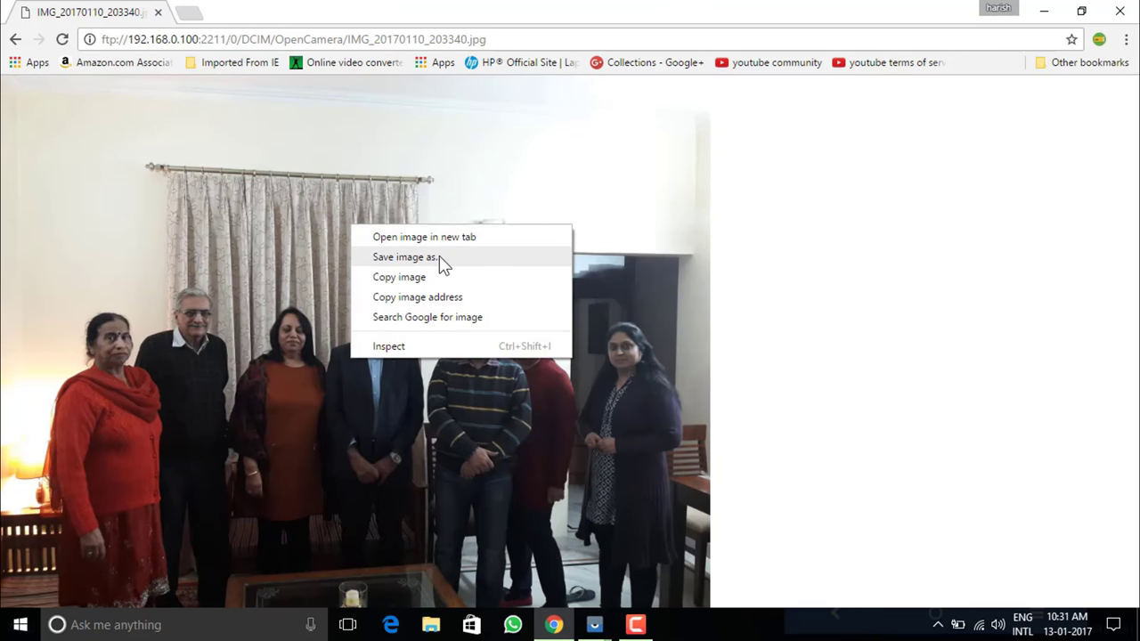
Download VID_20170109_200451.mp4 from the OpenCamera listing, then close Chrome
click(13, 41)
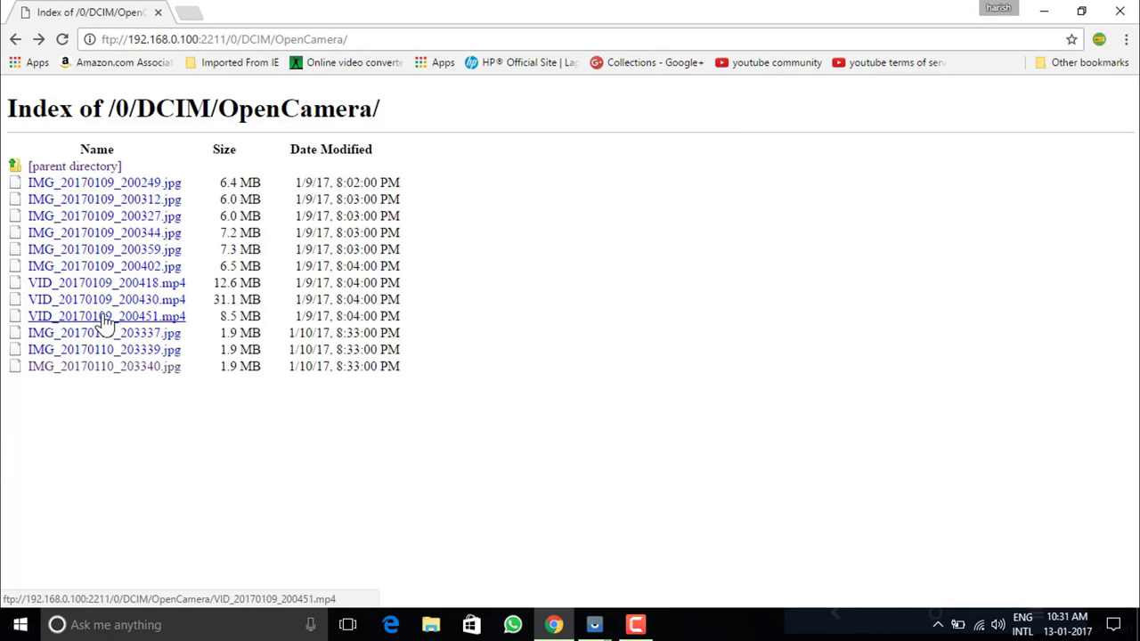
click(114, 319)
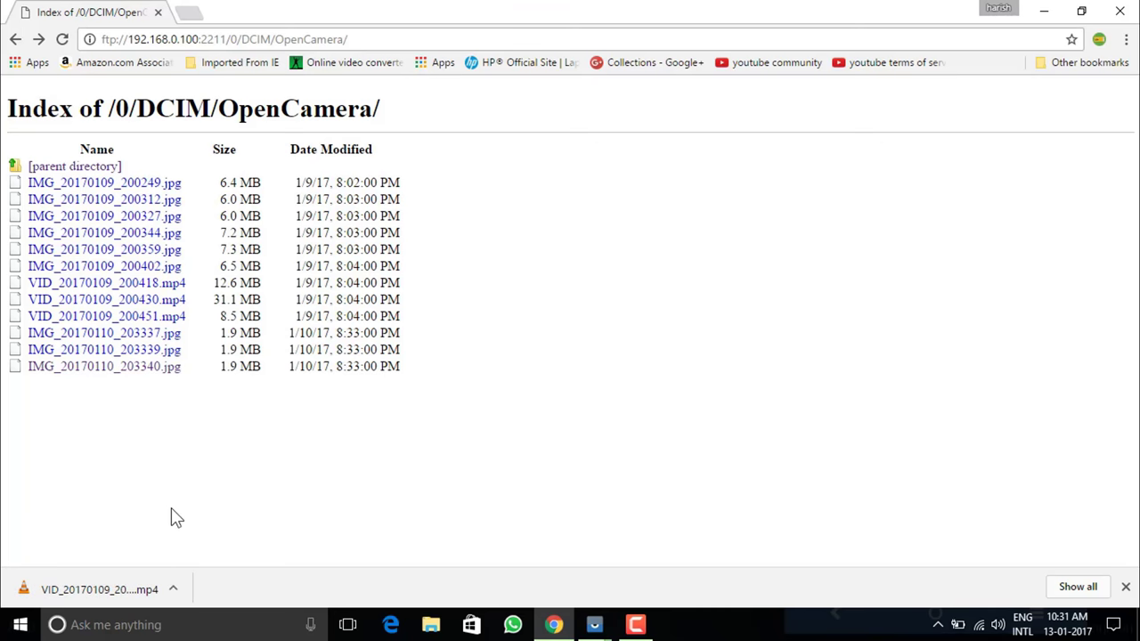
click(15, 40)
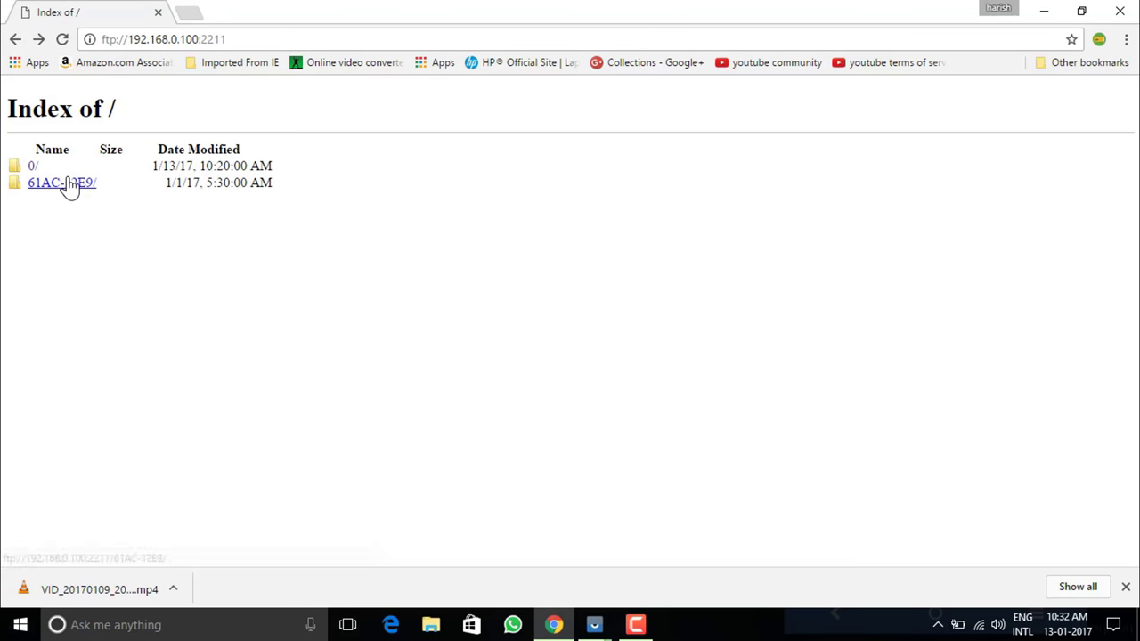
click(1119, 12)
Connect File Explorer from This PC to ftp://192.168.0.100:2211 and log on with the FTP credentials
click(34, 110)
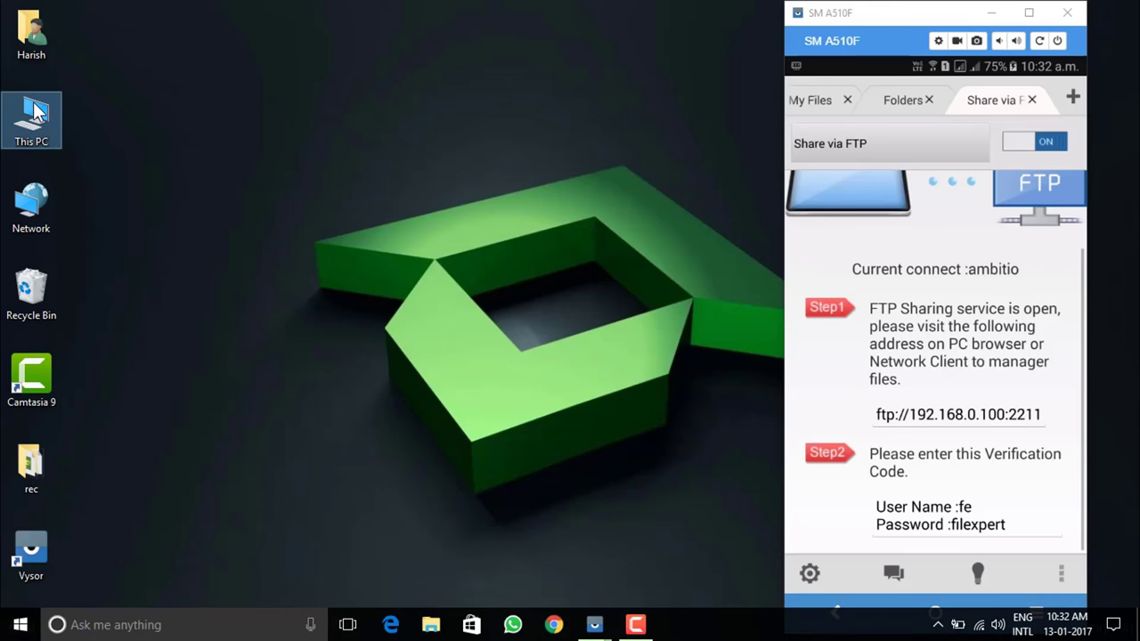
double_click(33, 110)
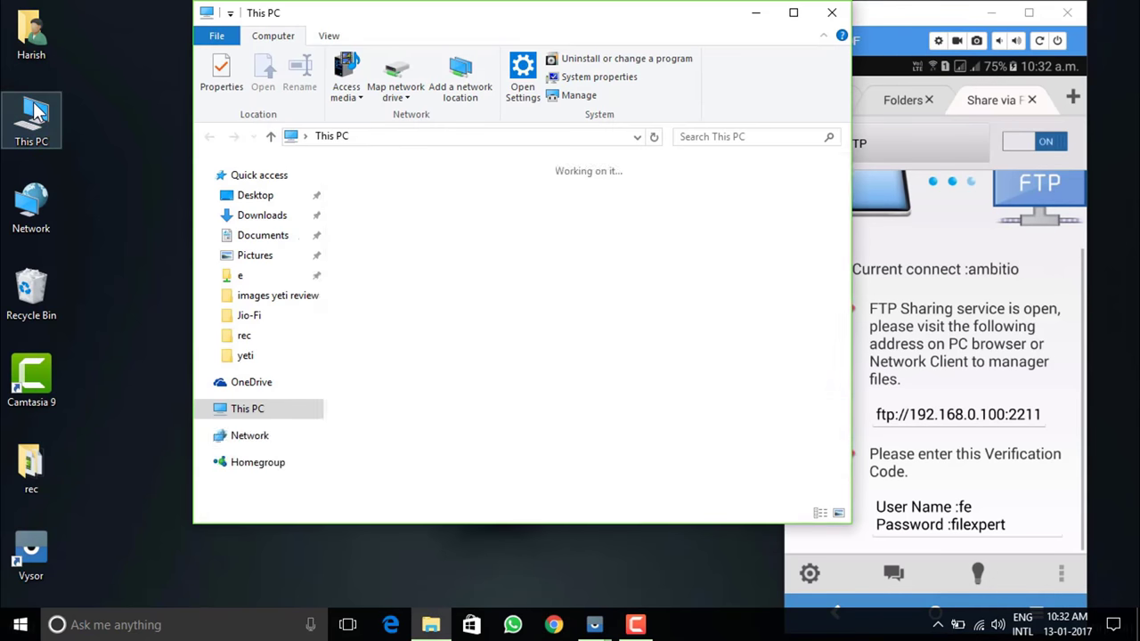
click(386, 138)
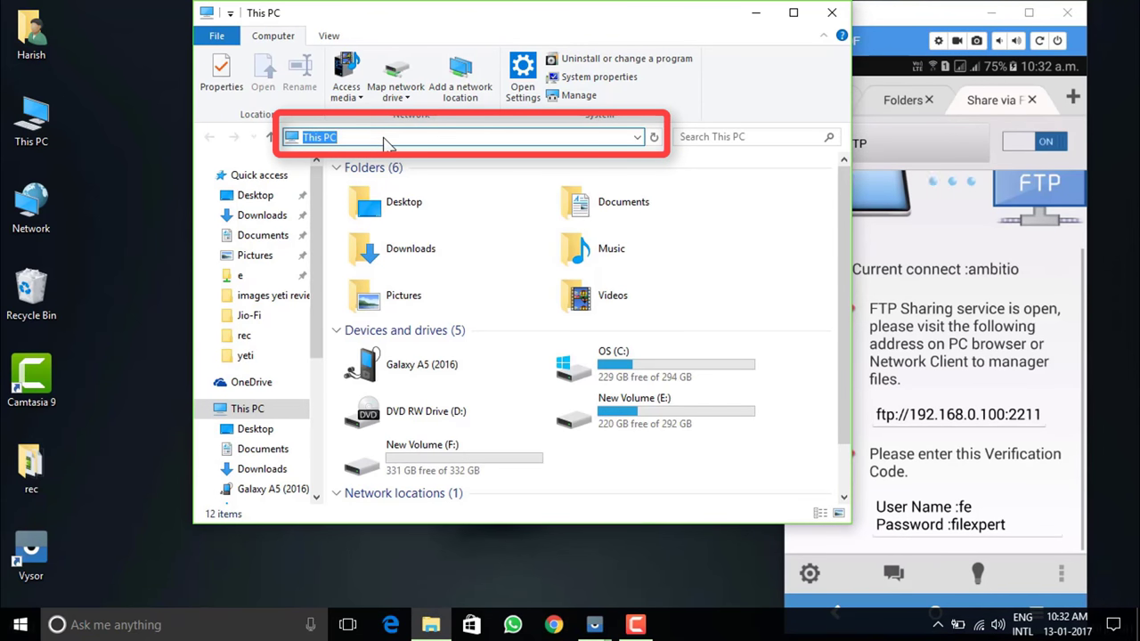
text(ftp://192.168.0.100:2211)
key(Return)
text(fe)
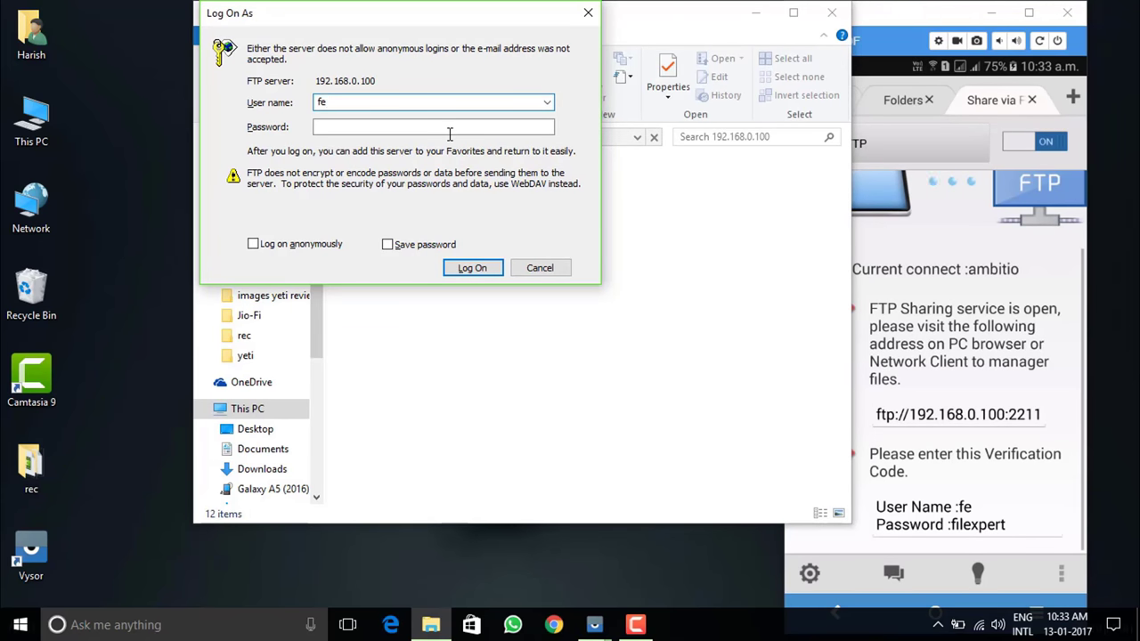
click(420, 131)
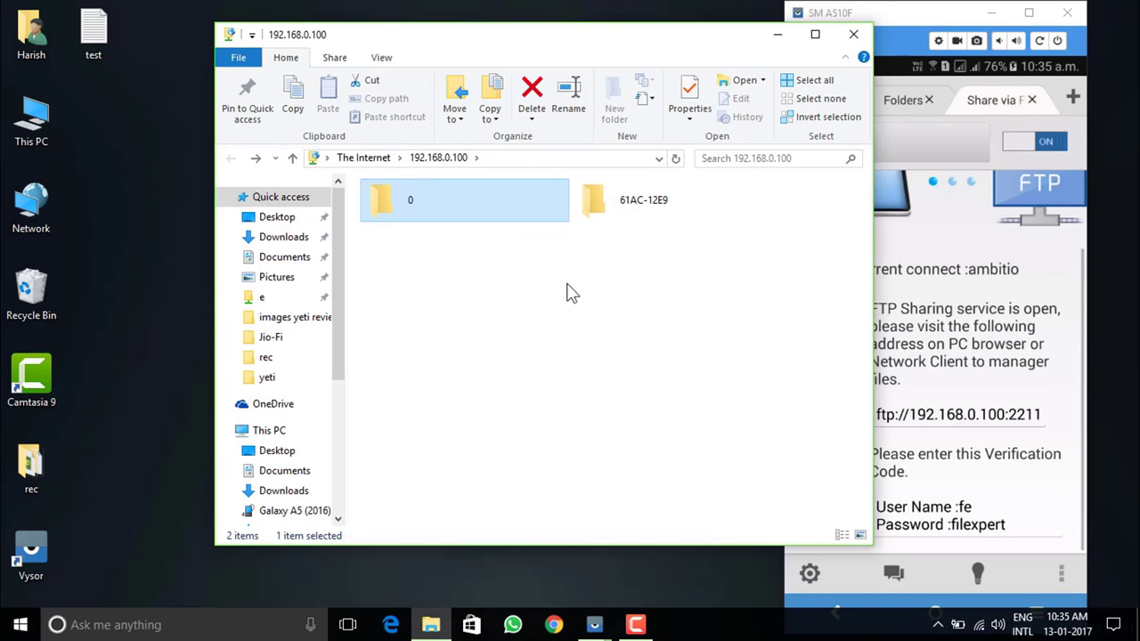
Browse into the DCIM folder on the phone's storage folder 0
click(679, 211)
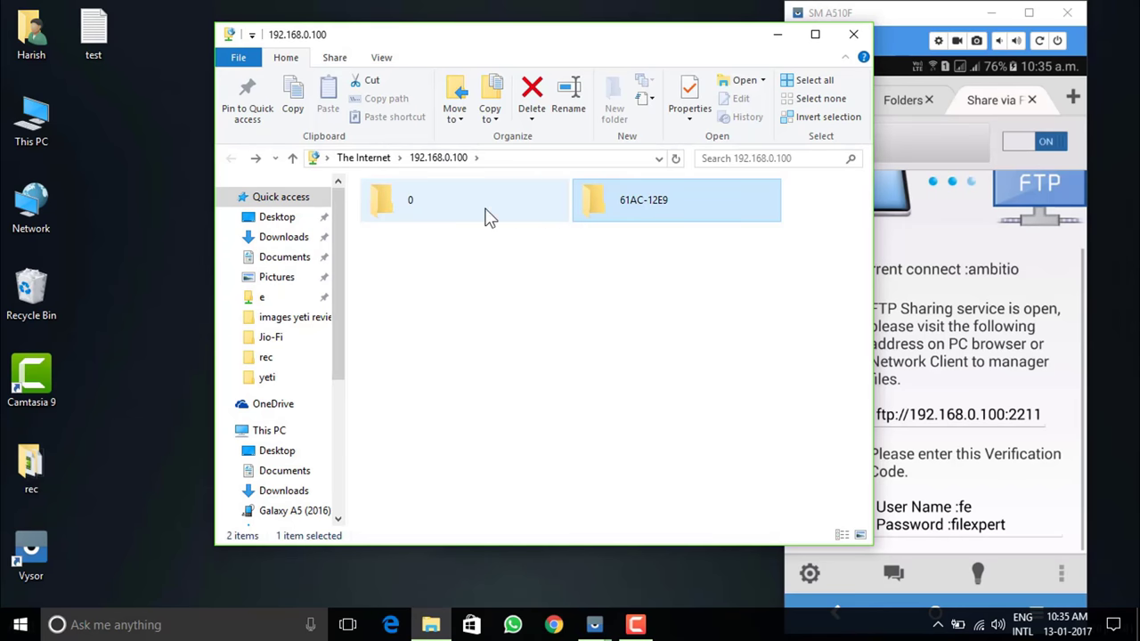
double_click(449, 202)
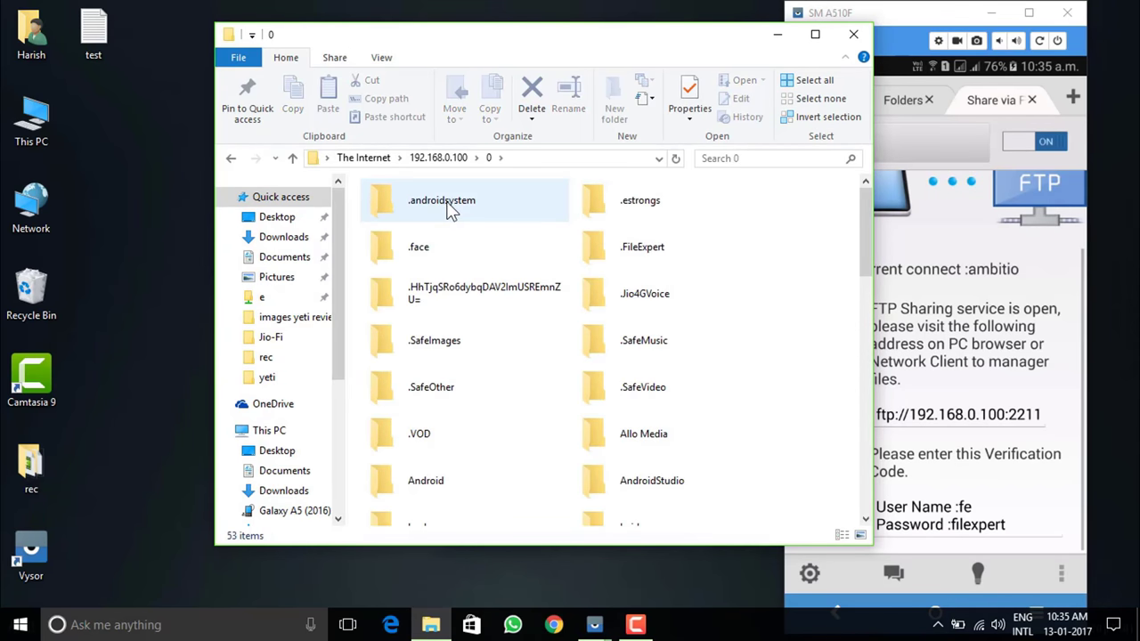
scroll(587, 312, down, 3)
double_click(619, 360)
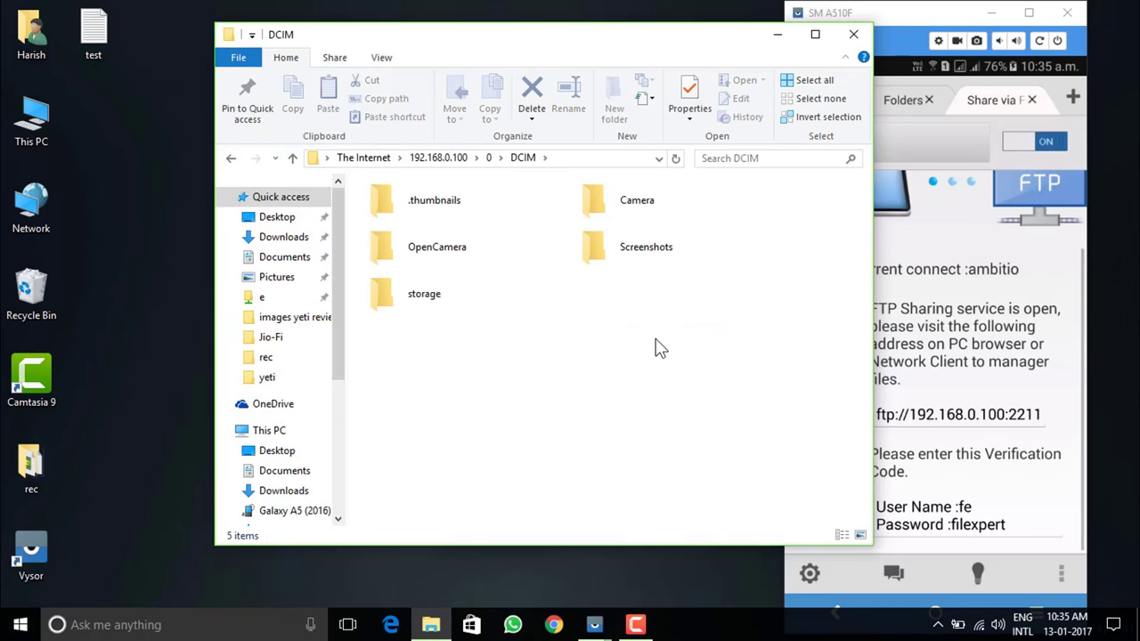
Create folder abcd in DCIM and copy the desktop test file into it
right_click(656, 340)
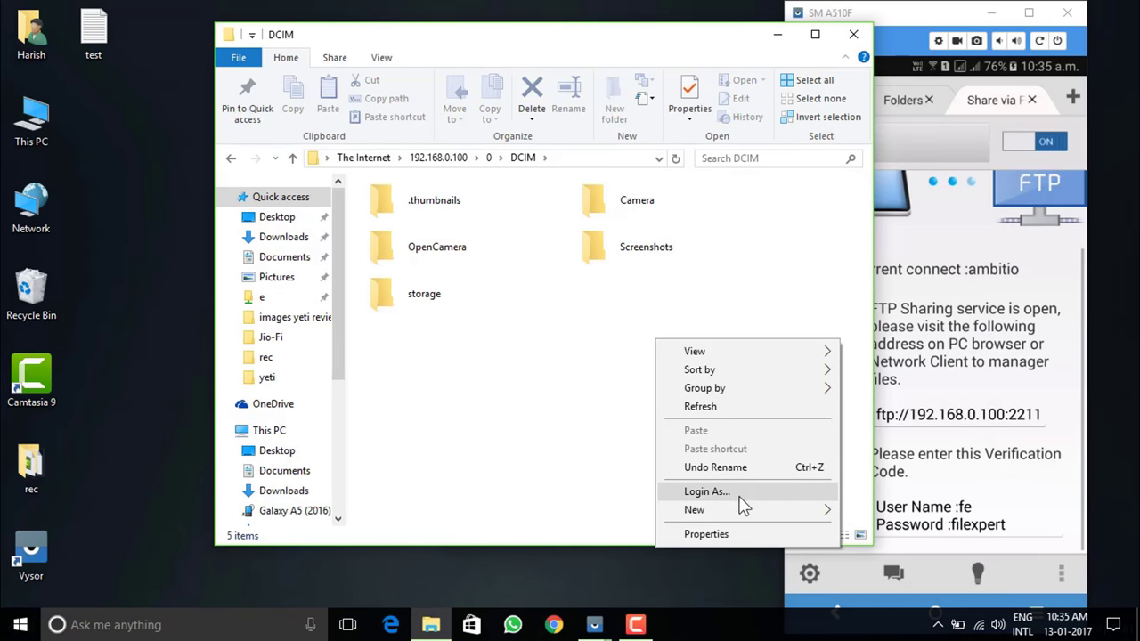
click(871, 509)
text(abcd)
key(Return)
double_click(655, 298)
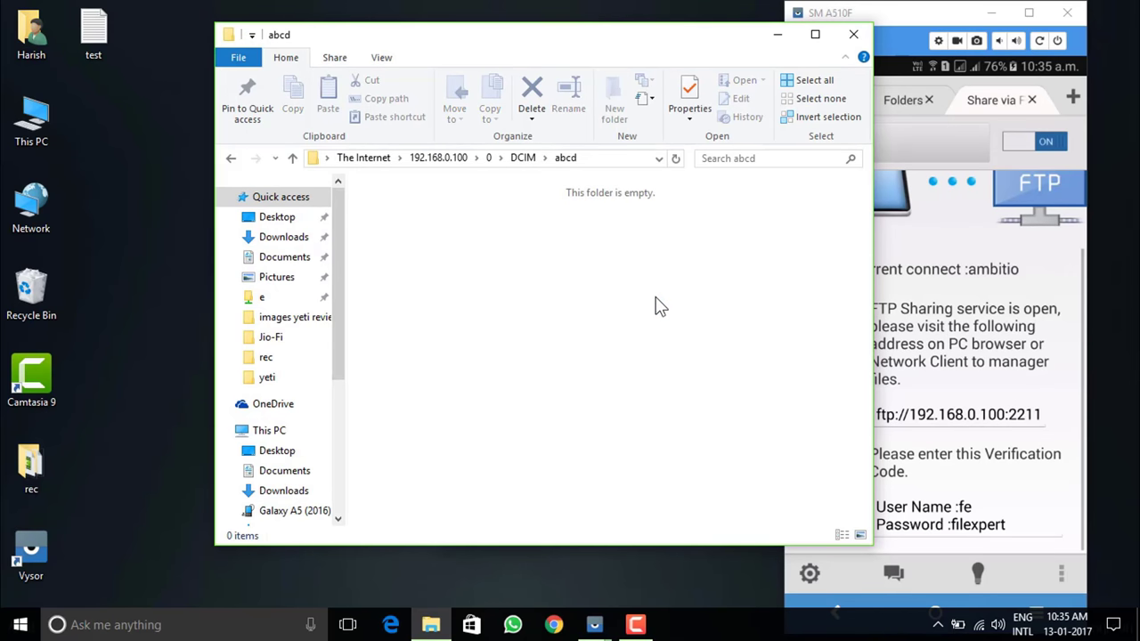
drag(93, 31, 508, 288)
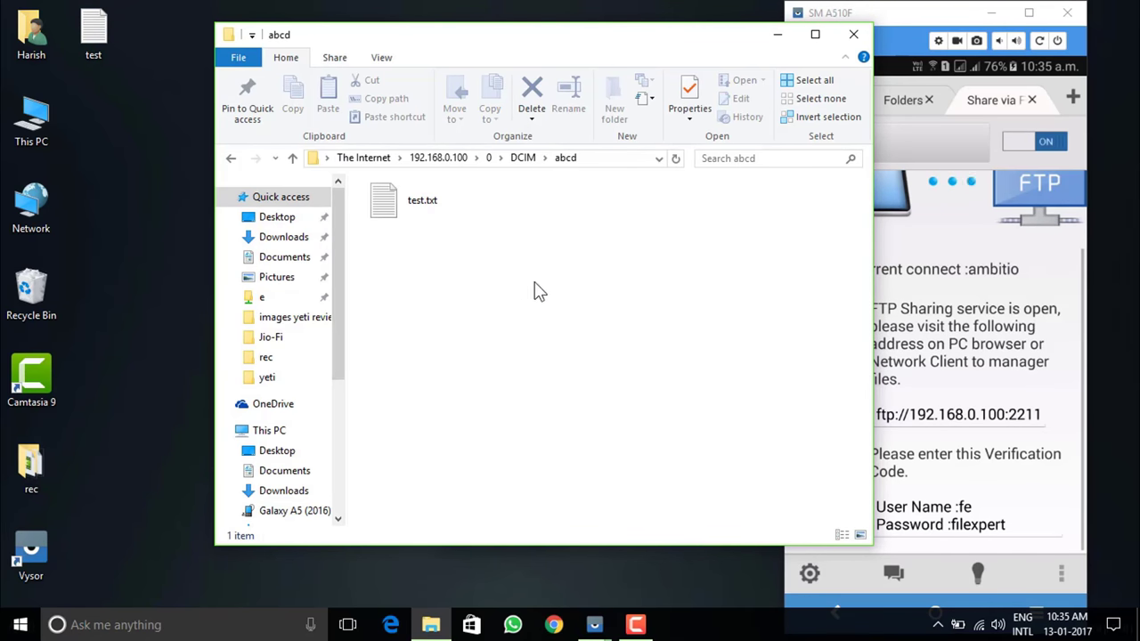
Open test.txt in the phone's My Files under Device storage > DCIM > abcd
click(918, 12)
click(930, 613)
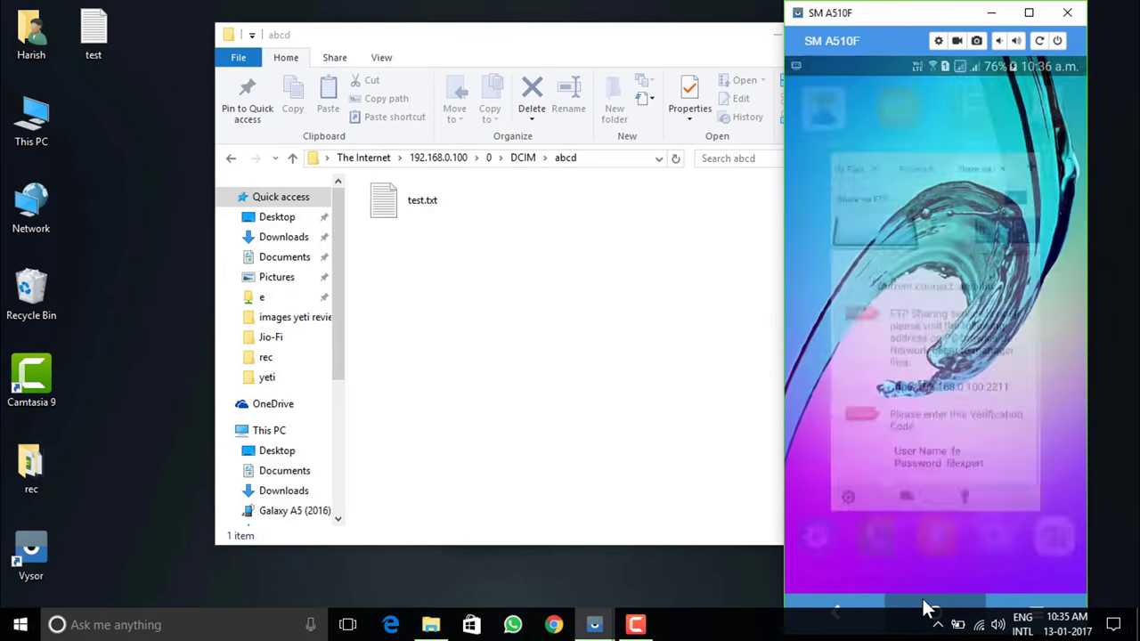
drag(989, 397, 980, 87)
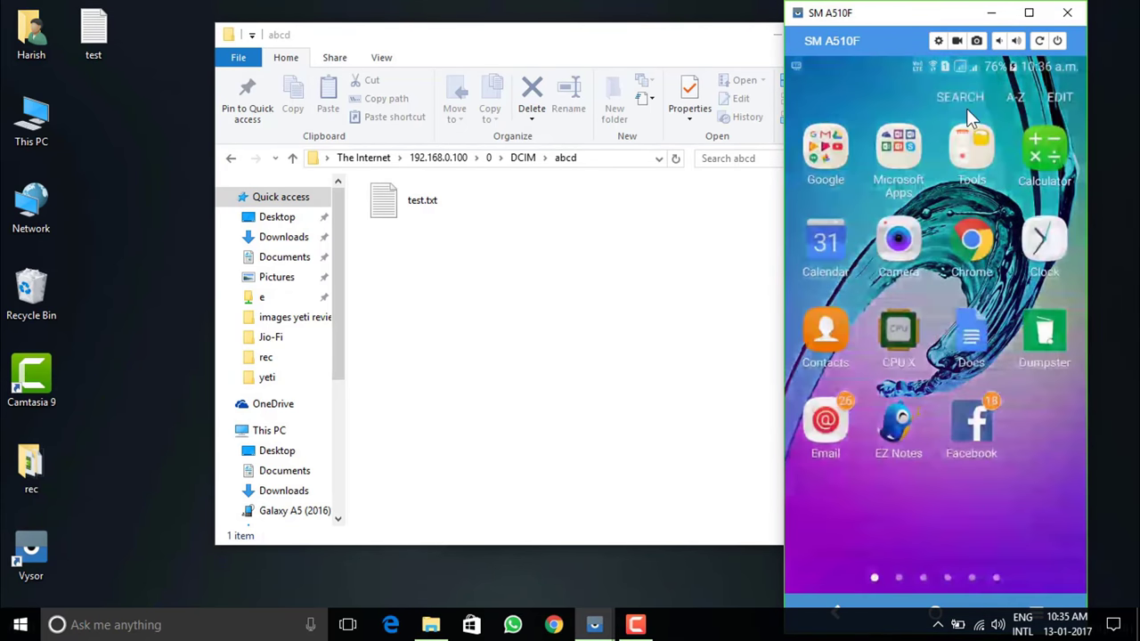
click(951, 94)
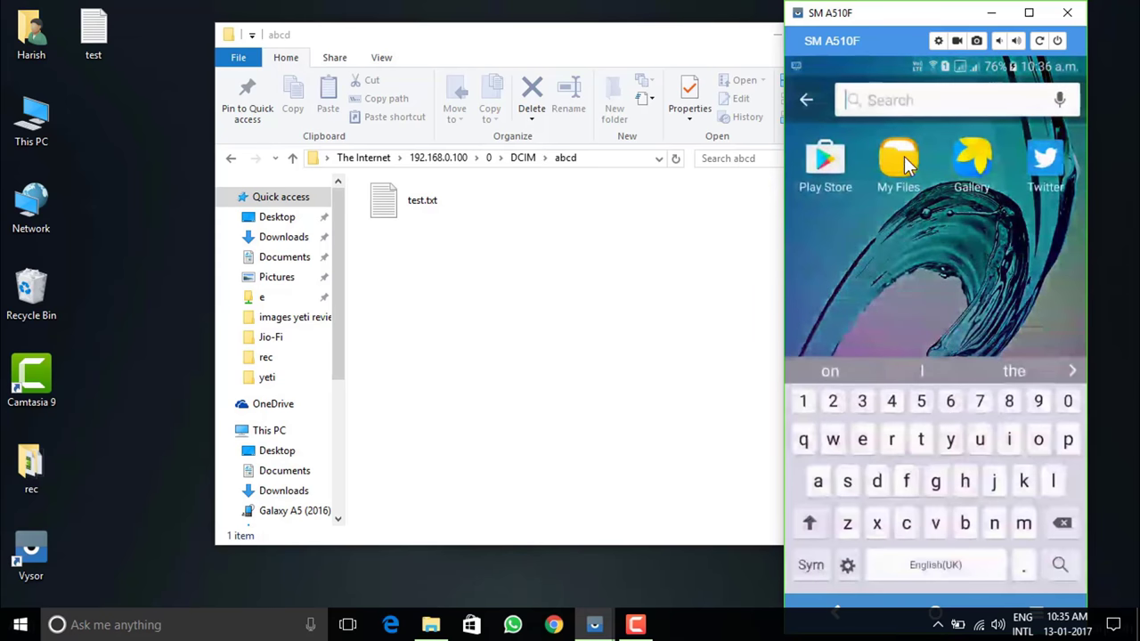
click(904, 164)
click(885, 276)
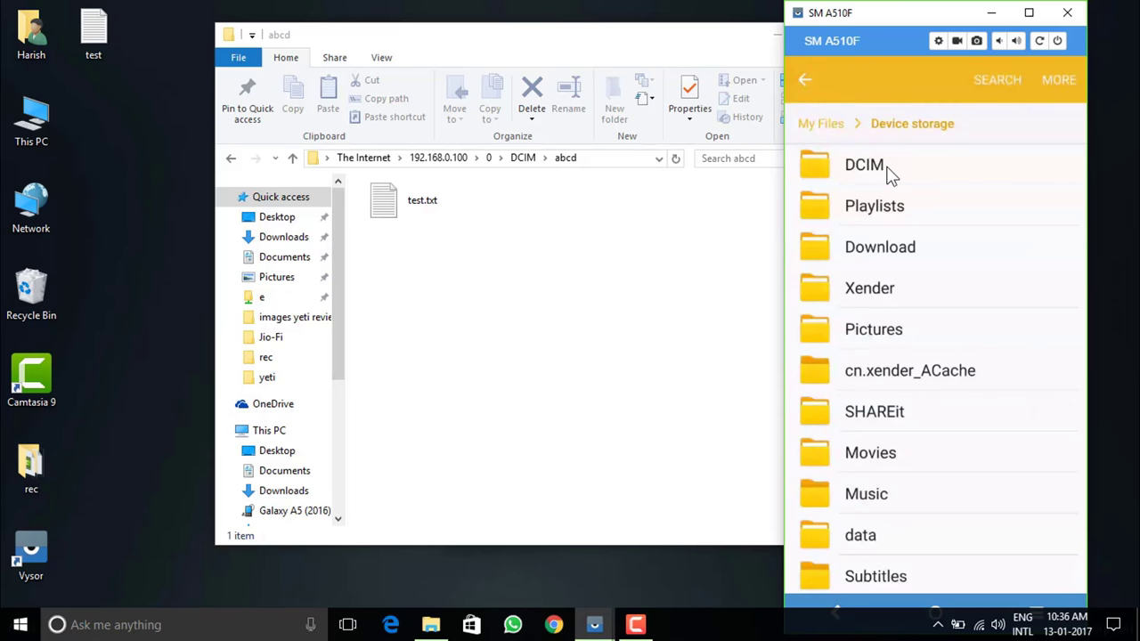
click(888, 173)
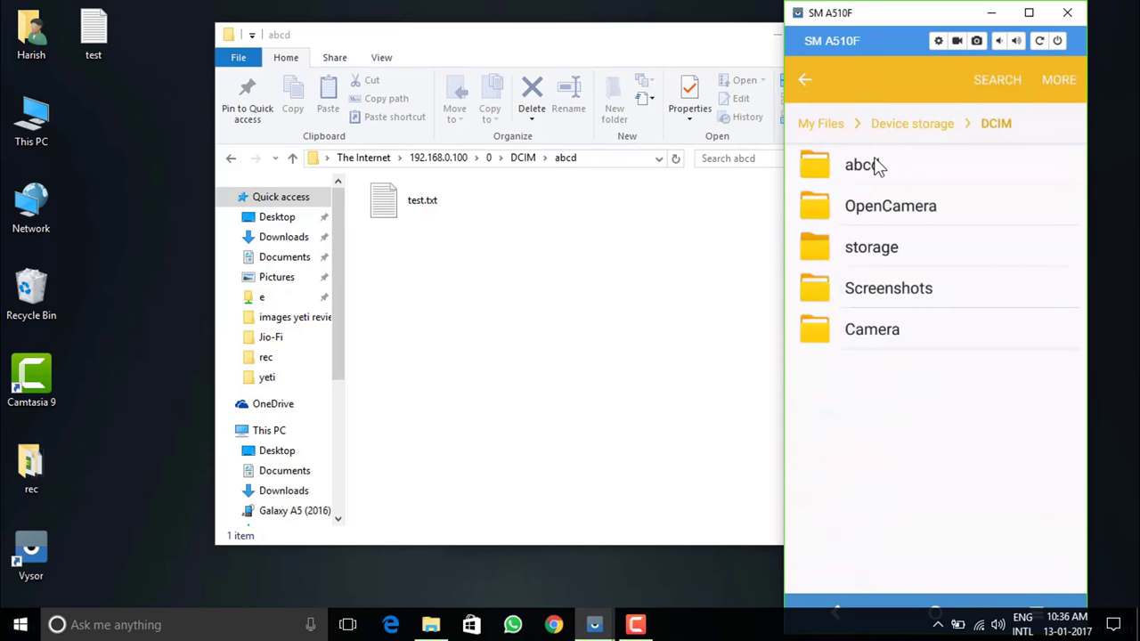
click(876, 165)
click(864, 174)
Return File Explorer to the FTP root and open the 61AC-12E9 storage folder
click(229, 160)
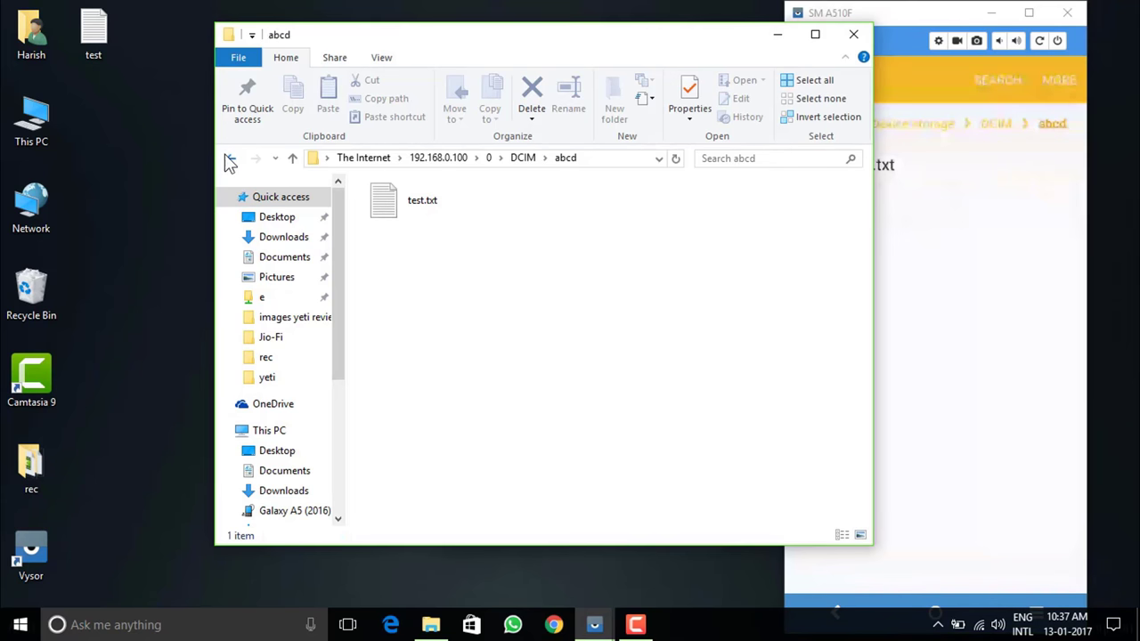
click(229, 160)
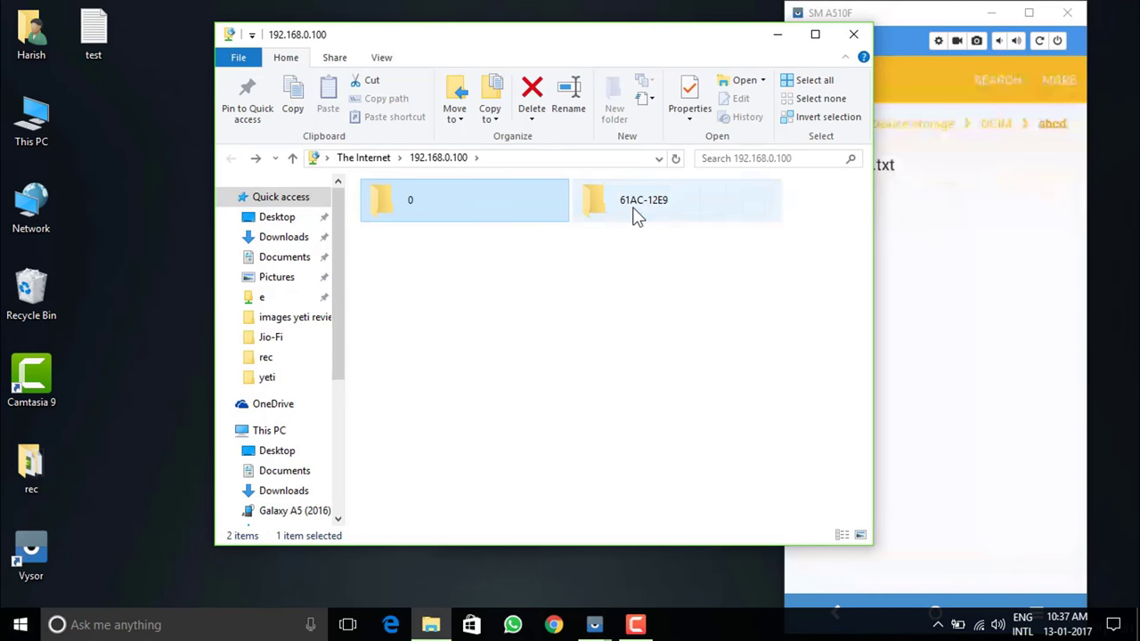
double_click(631, 216)
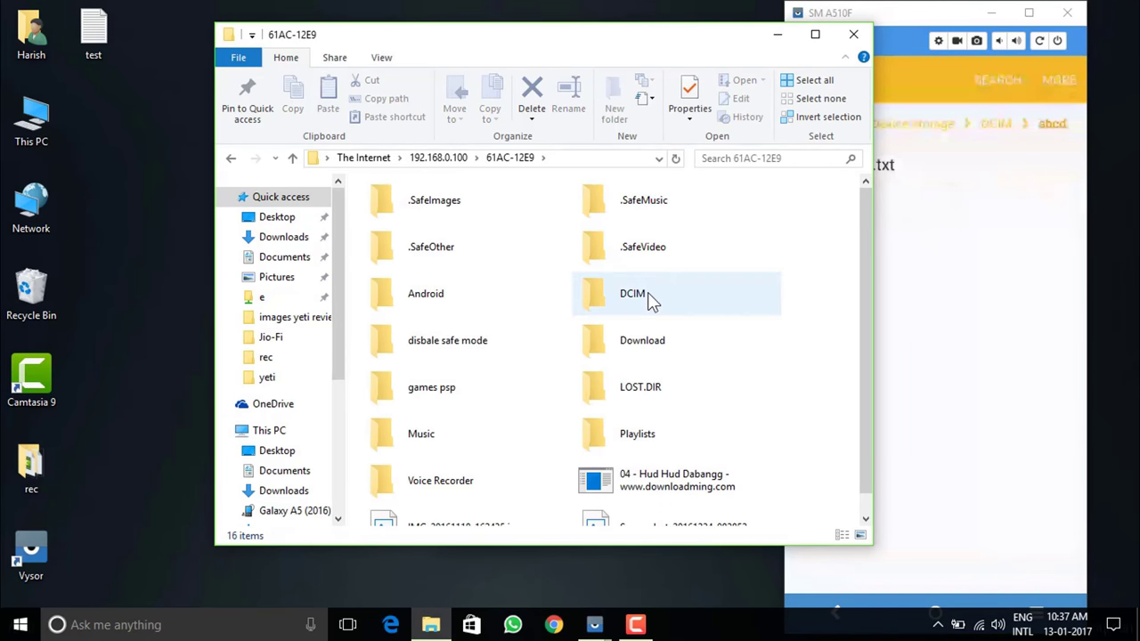
Open DCIM > Camera on 61AC-12E9 and select three photos
click(647, 291)
double_click(647, 294)
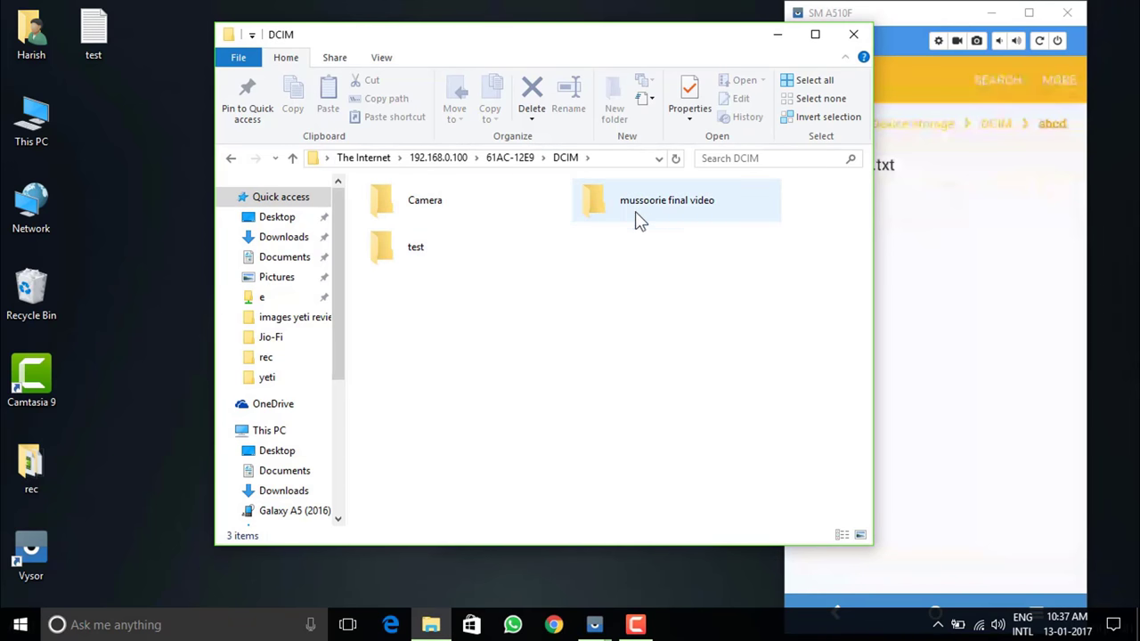
double_click(448, 199)
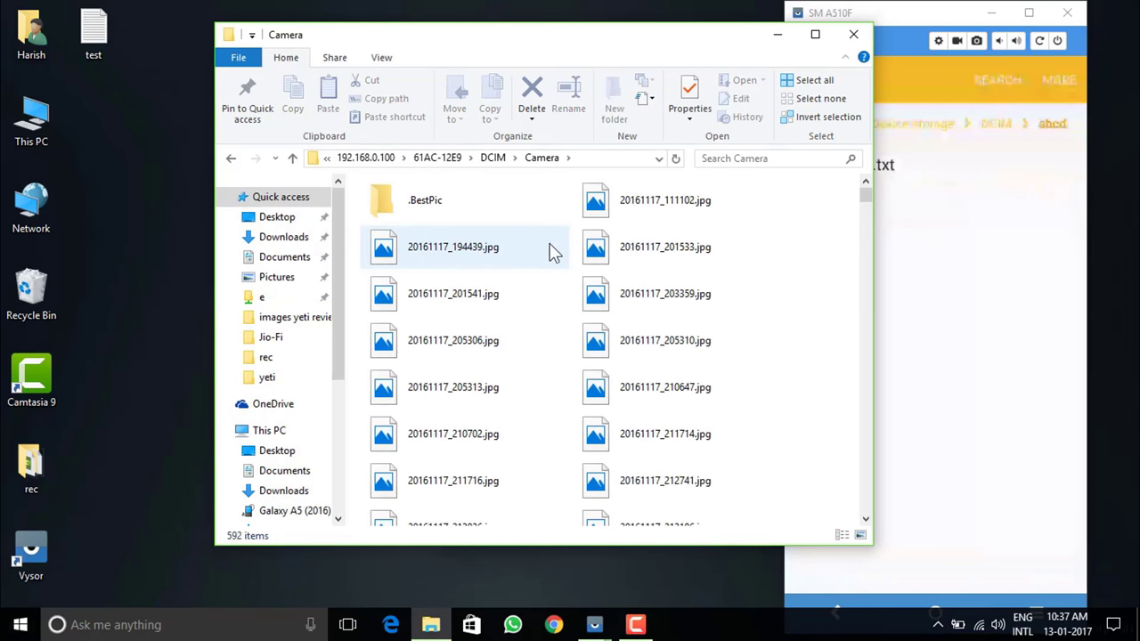
mouse_move(787, 201)
mouse_down()
mouse_move(686, 287)
mouse_move(692, 261)
mouse_up()
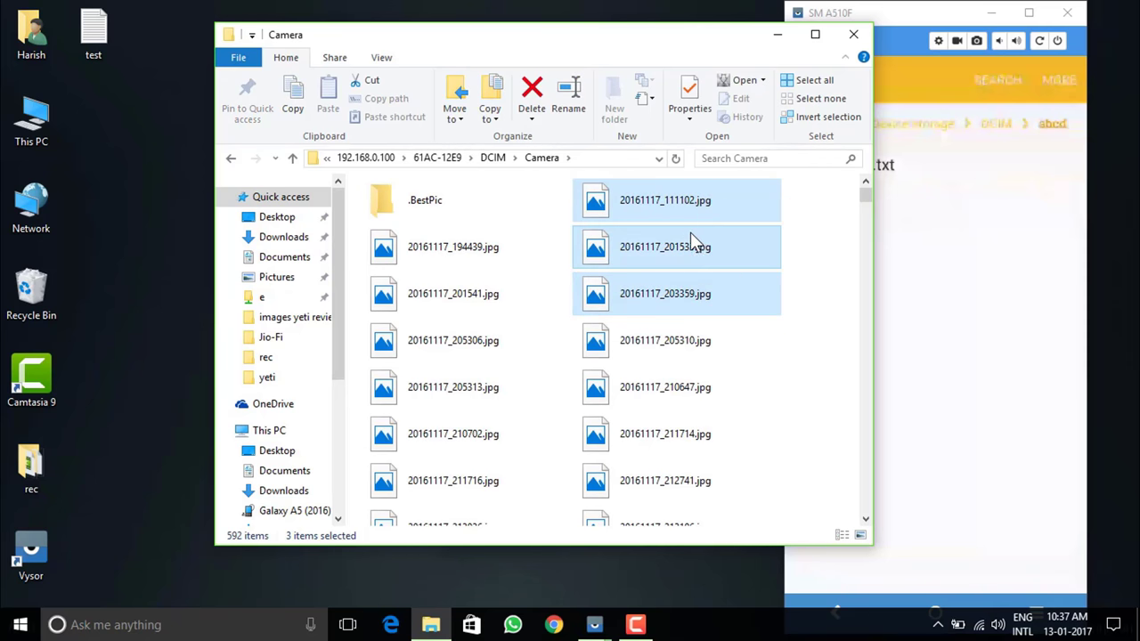
Copy the three selected photos and paste them onto the PC desktop
right_click(663, 248)
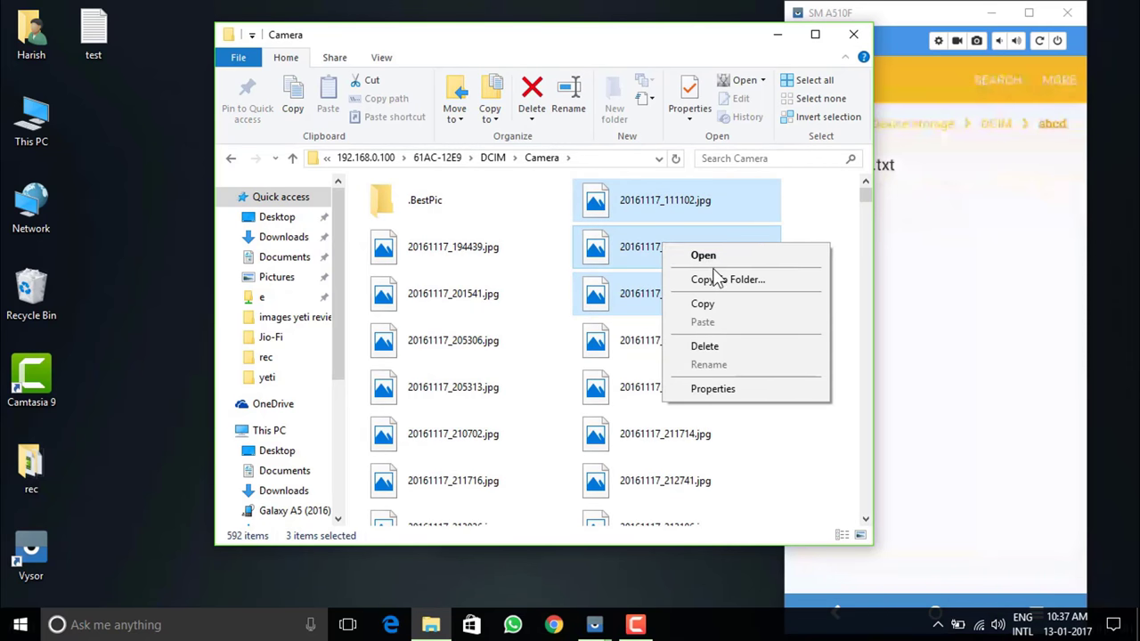
click(721, 307)
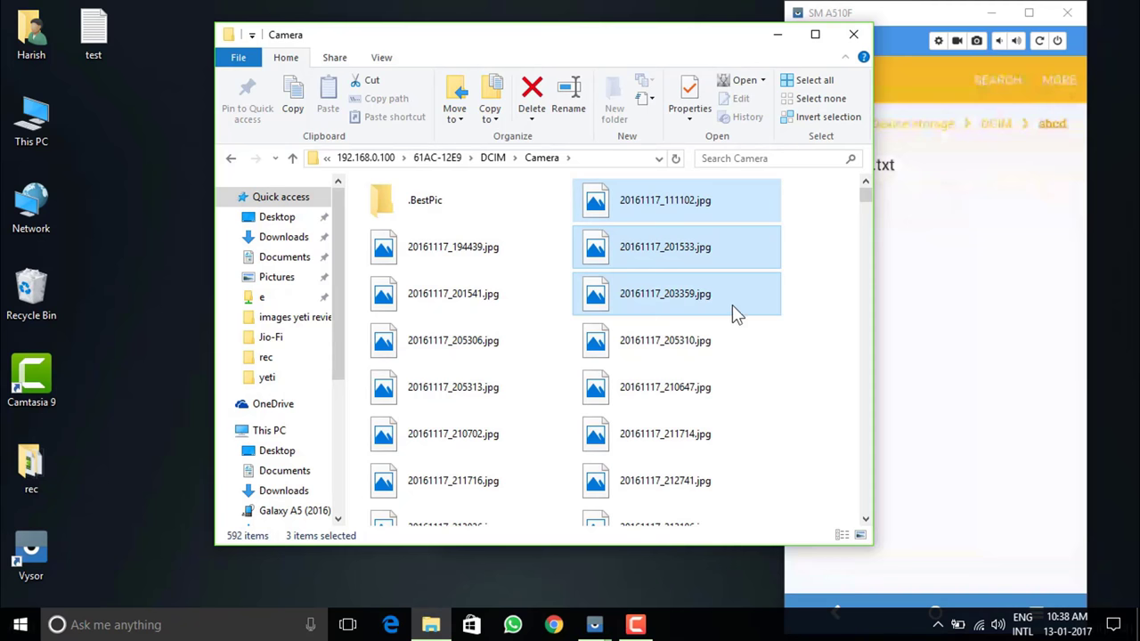
right_click(108, 114)
click(145, 212)
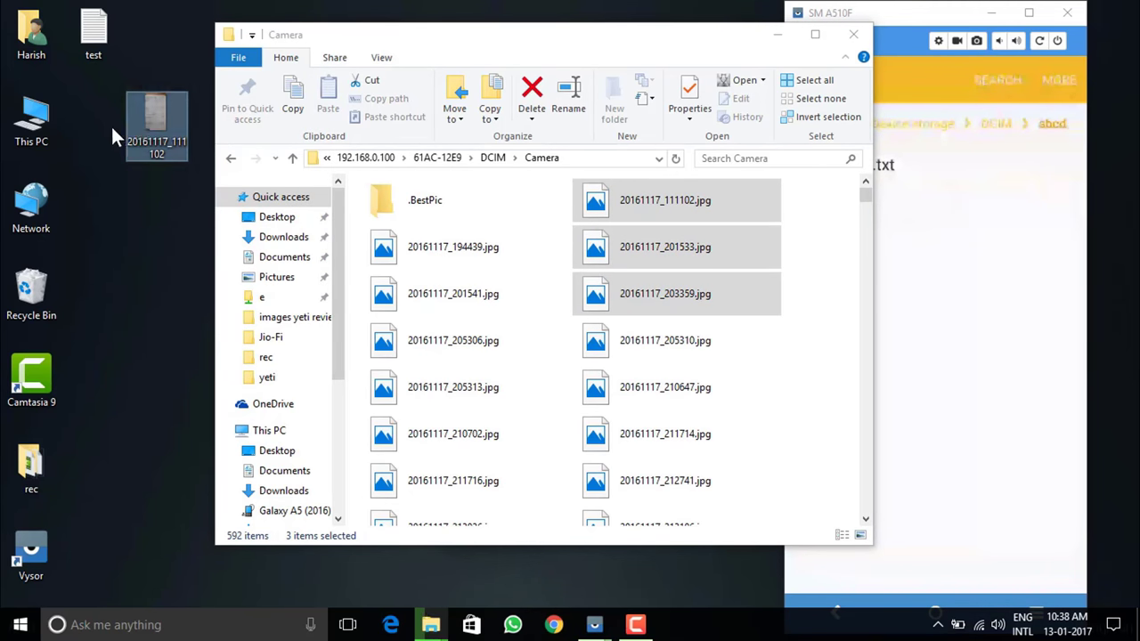
click(658, 230)
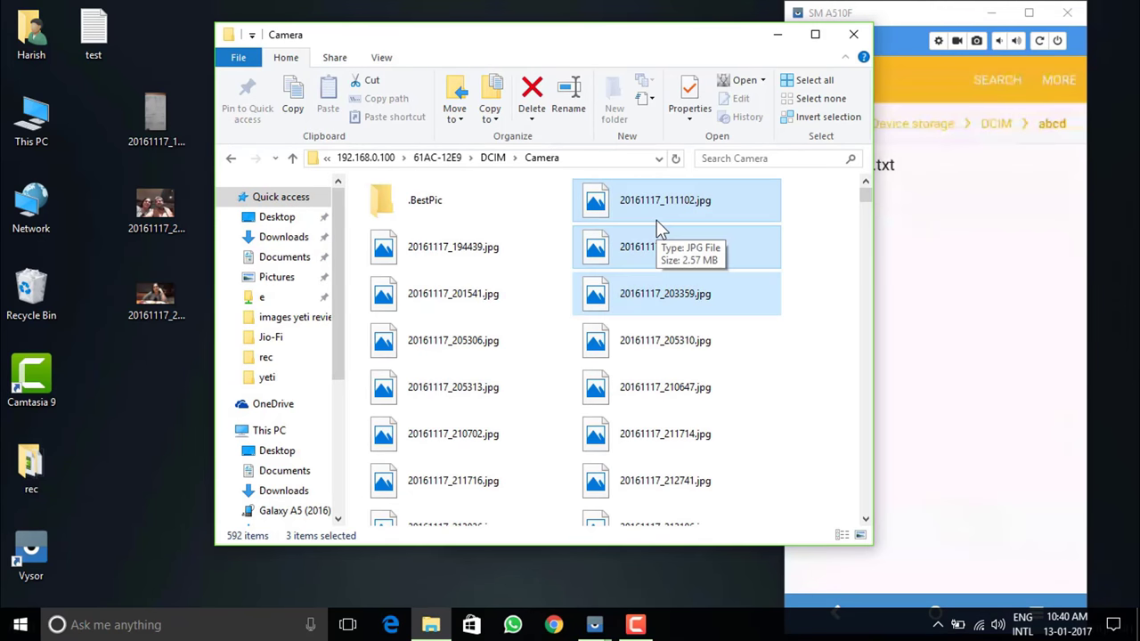
Minimize Explorer, switch to File Expert HD via the phone's Recents and exit it
click(777, 34)
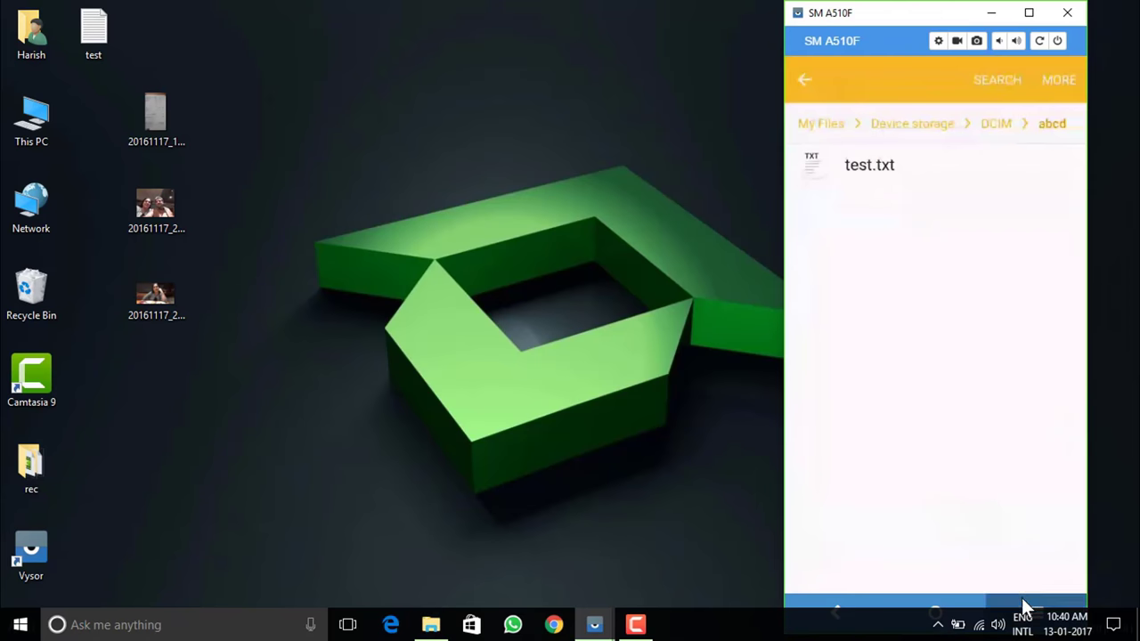
click(1024, 606)
click(948, 312)
click(1050, 573)
click(1001, 540)
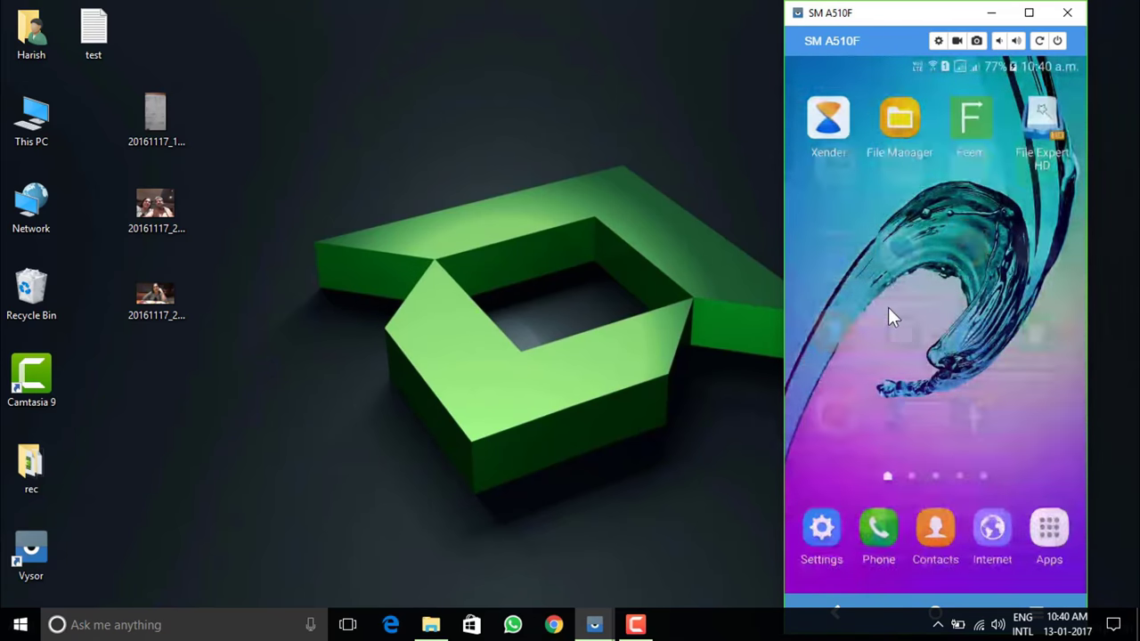
Relaunch File Expert HD and open My Tools > Network Clients
click(1043, 119)
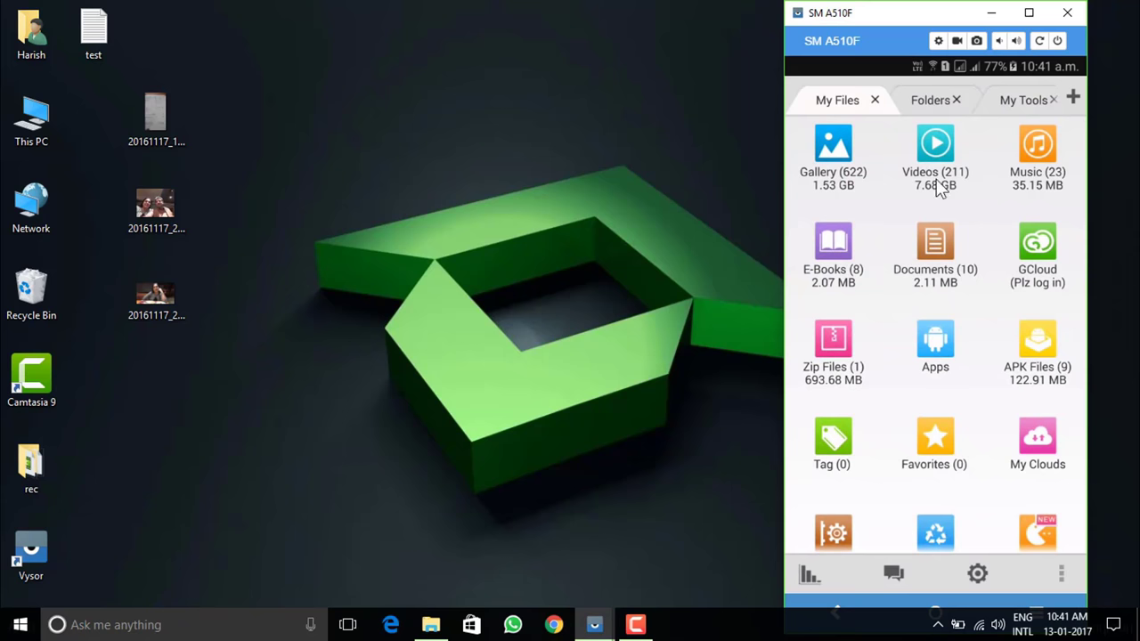
click(1011, 102)
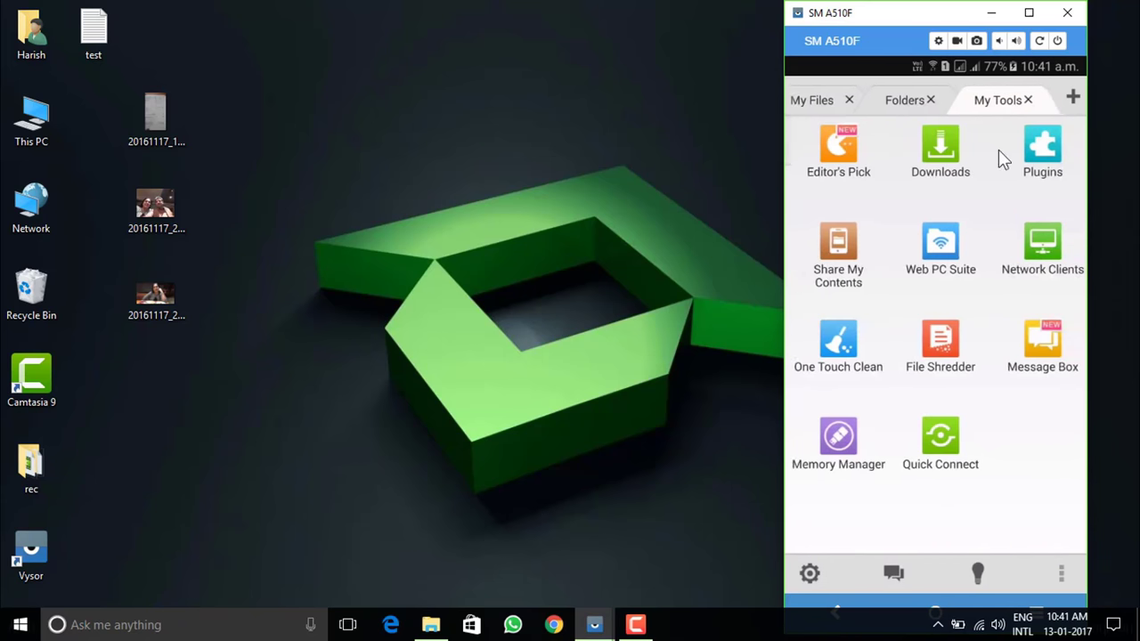
click(1032, 248)
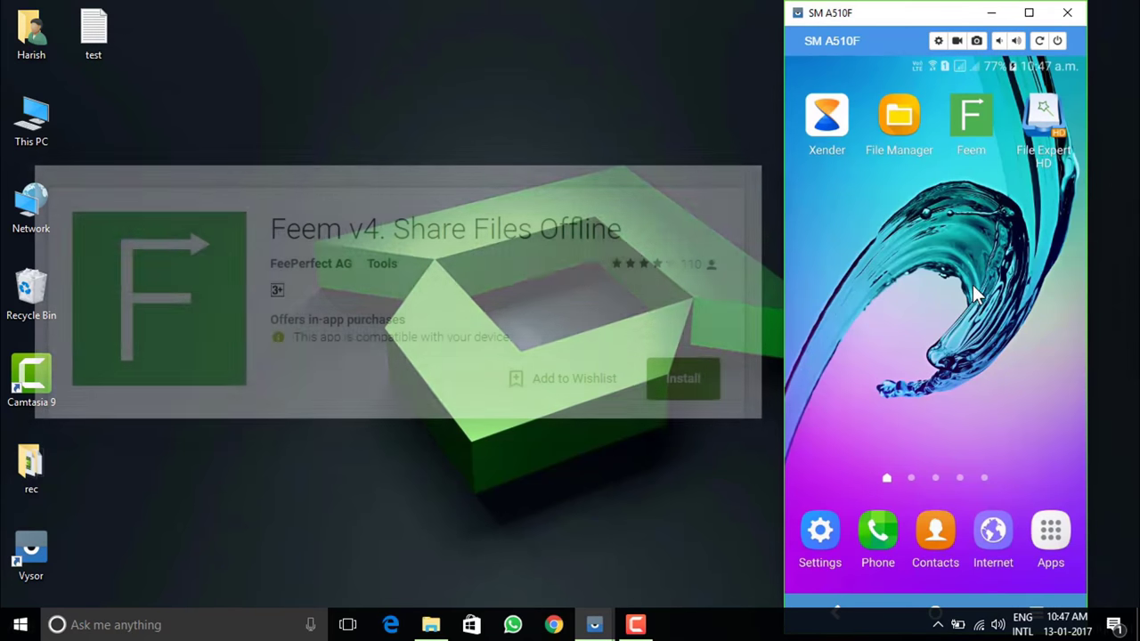
Launch Feem v4 from the phone's home screen in the Vysor mirror
click(969, 113)
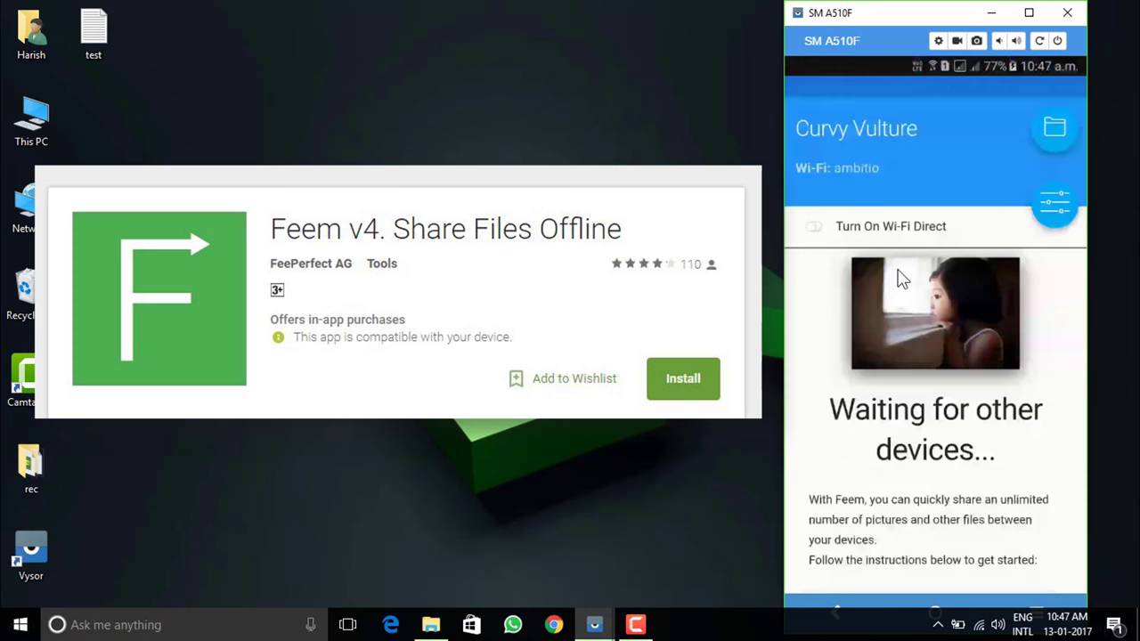
Launch the Feem v4 desktop app on the PC through a Windows search for 'feem'
click(212, 625)
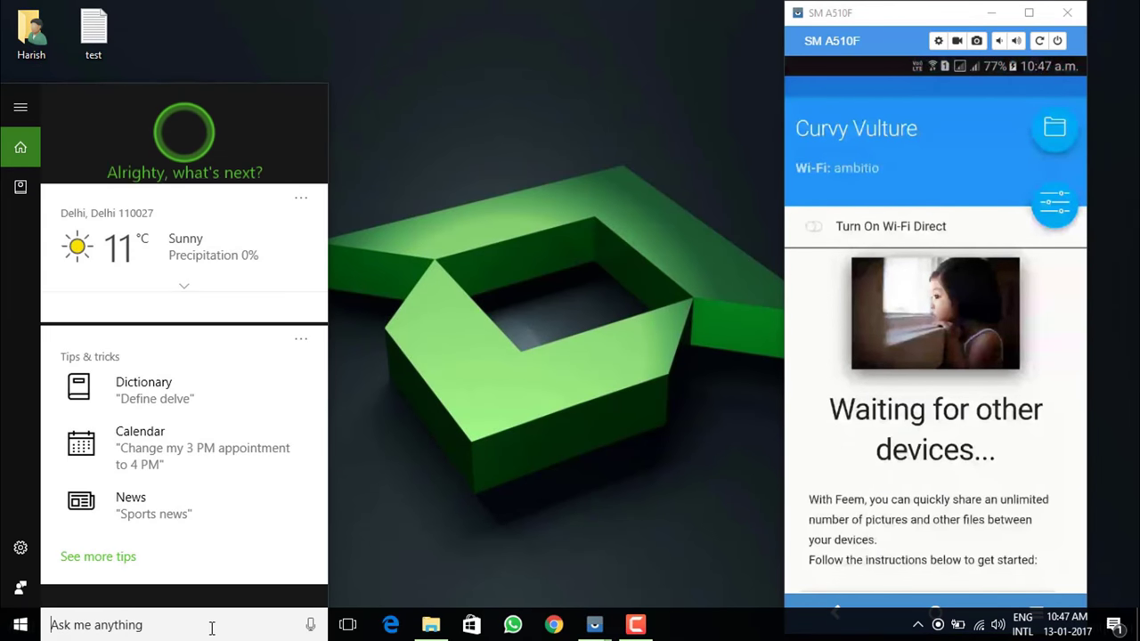
text(fee)
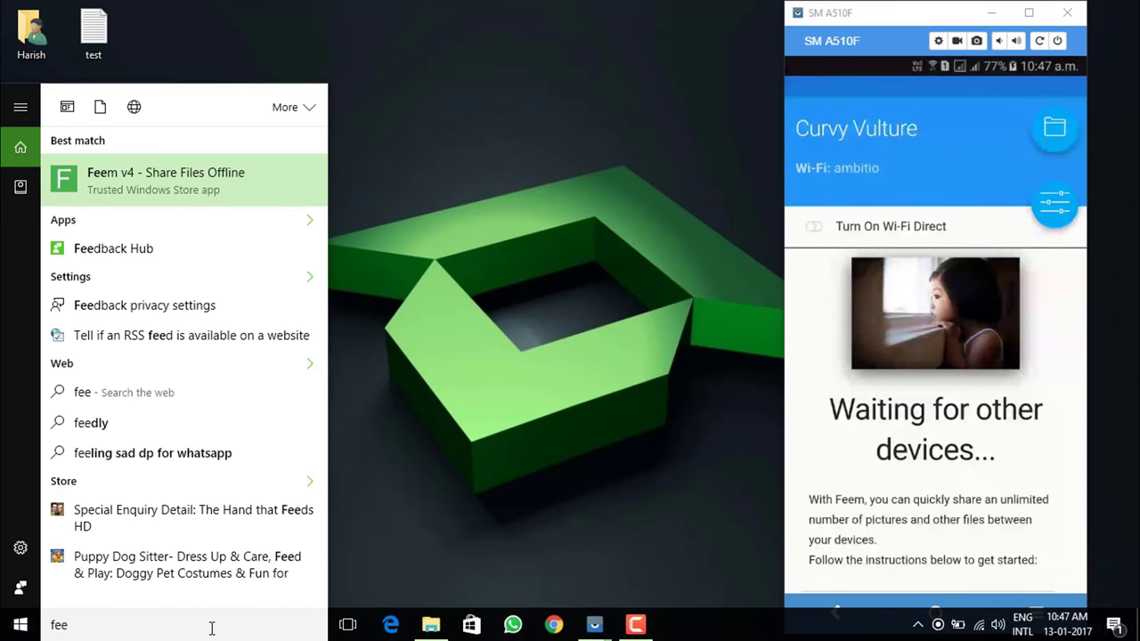
text(m)
click(160, 188)
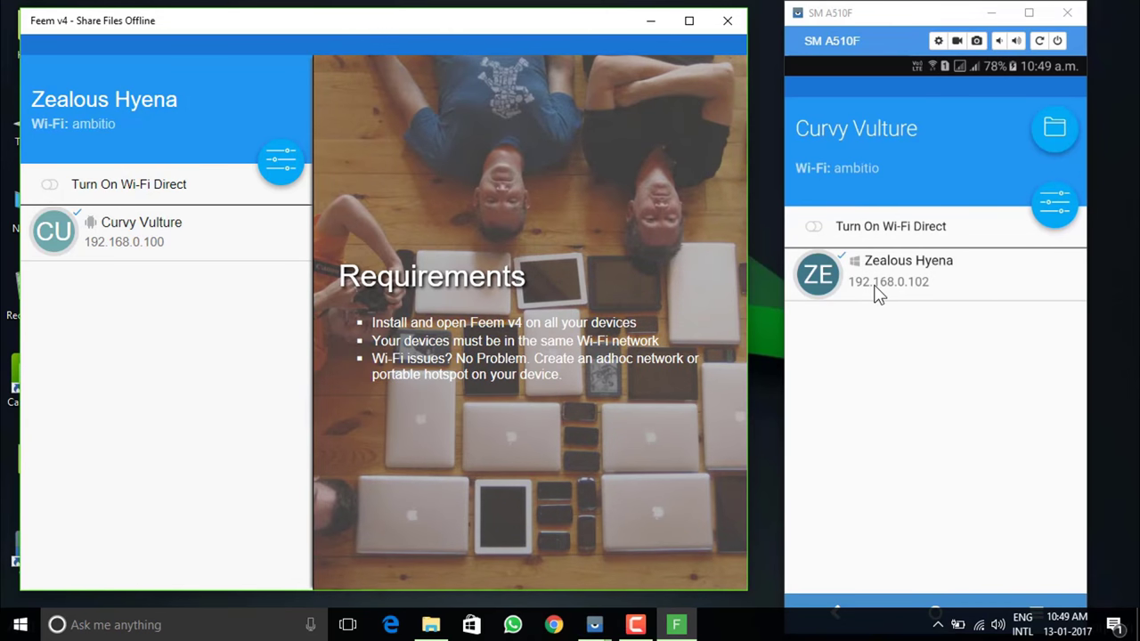
Send the message 'hi' from the phone to Zealous Hyena's chat
click(877, 279)
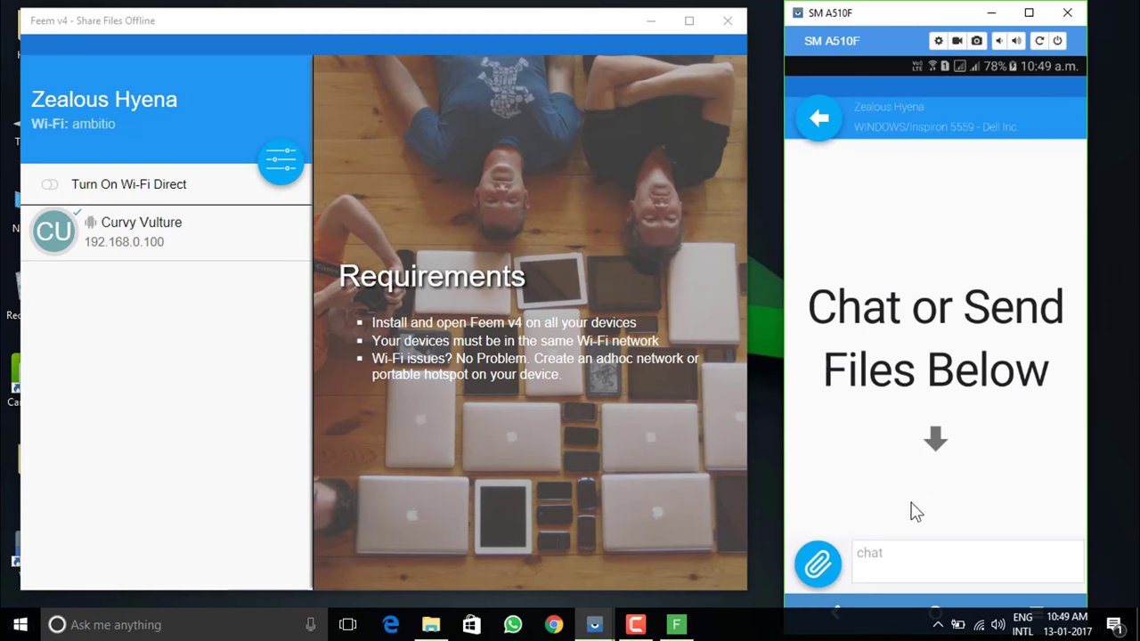
click(892, 554)
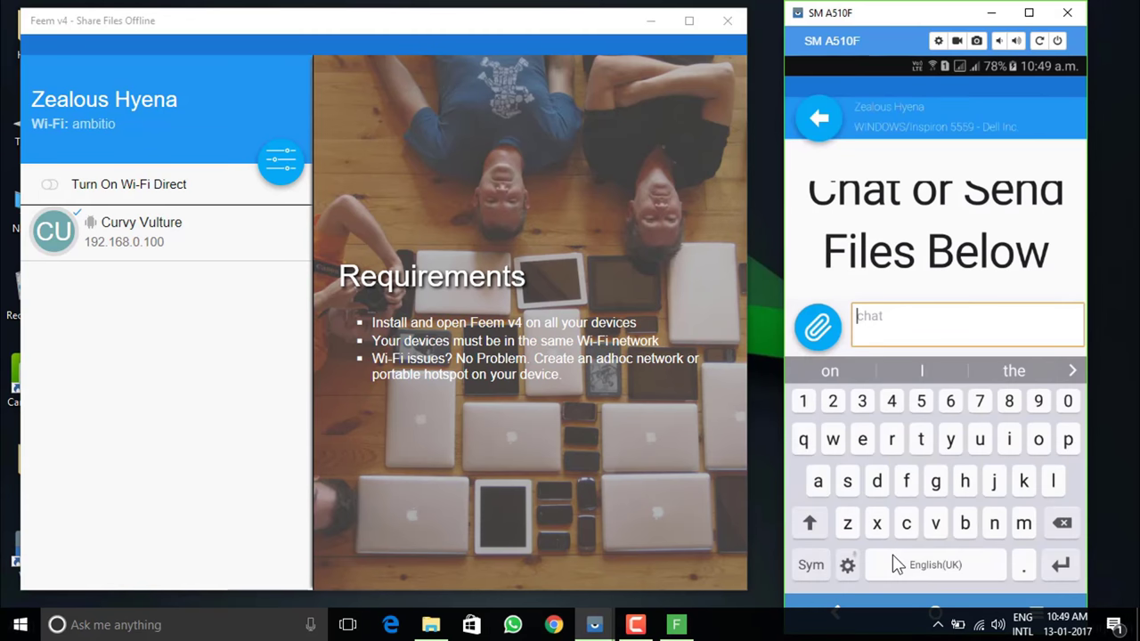
text(hi)
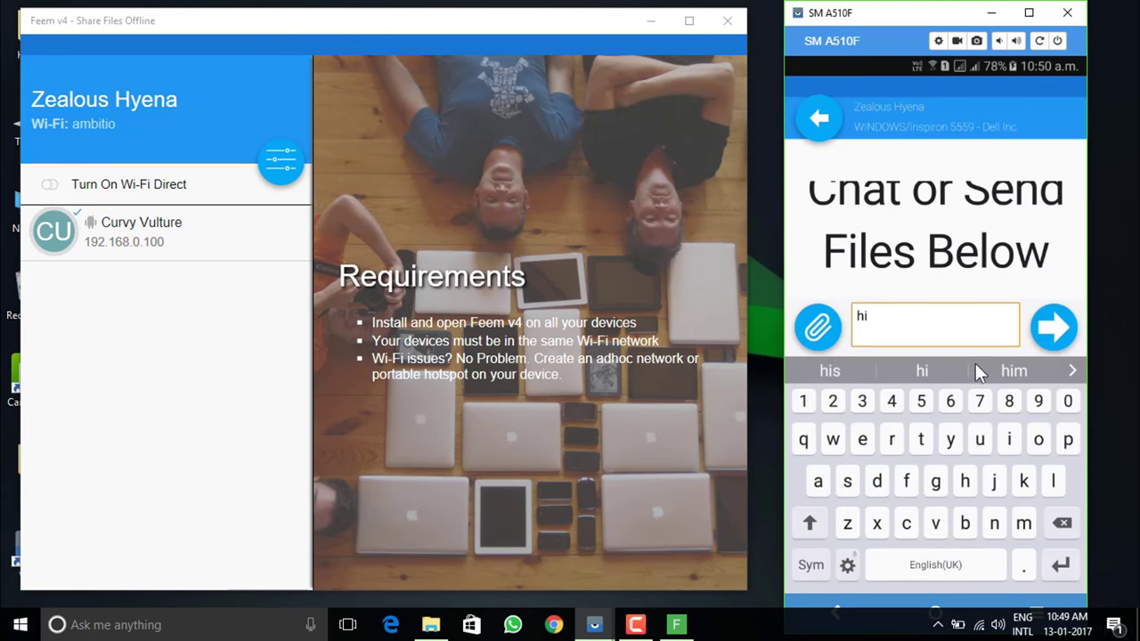
click(1062, 325)
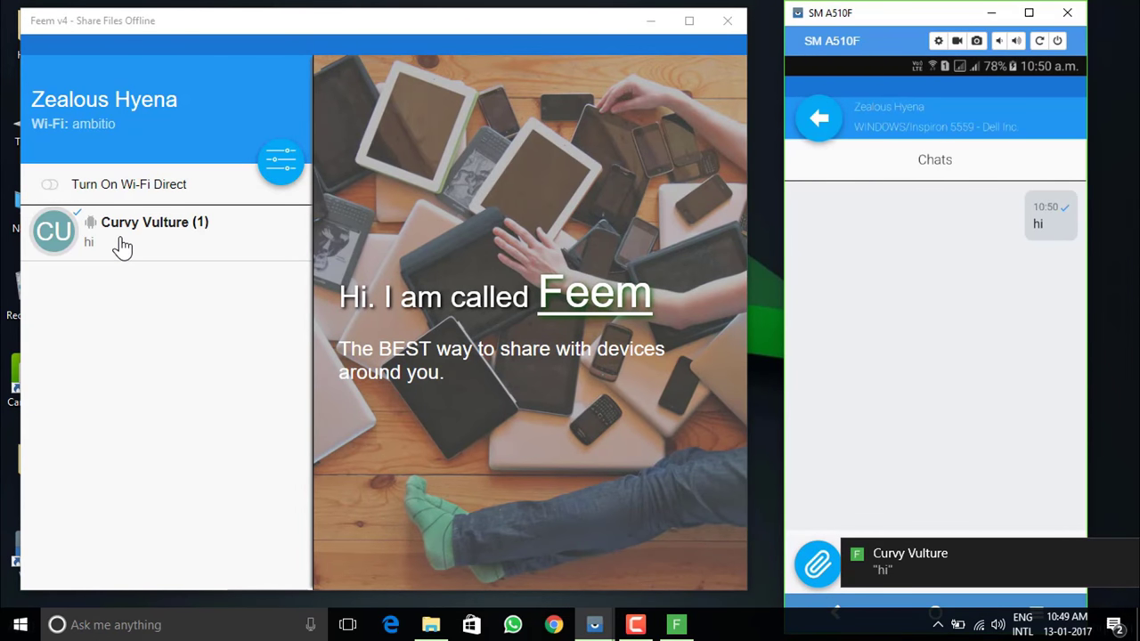
Reply 'welcome' from the PC to Curvy Vulture on the phone
click(122, 247)
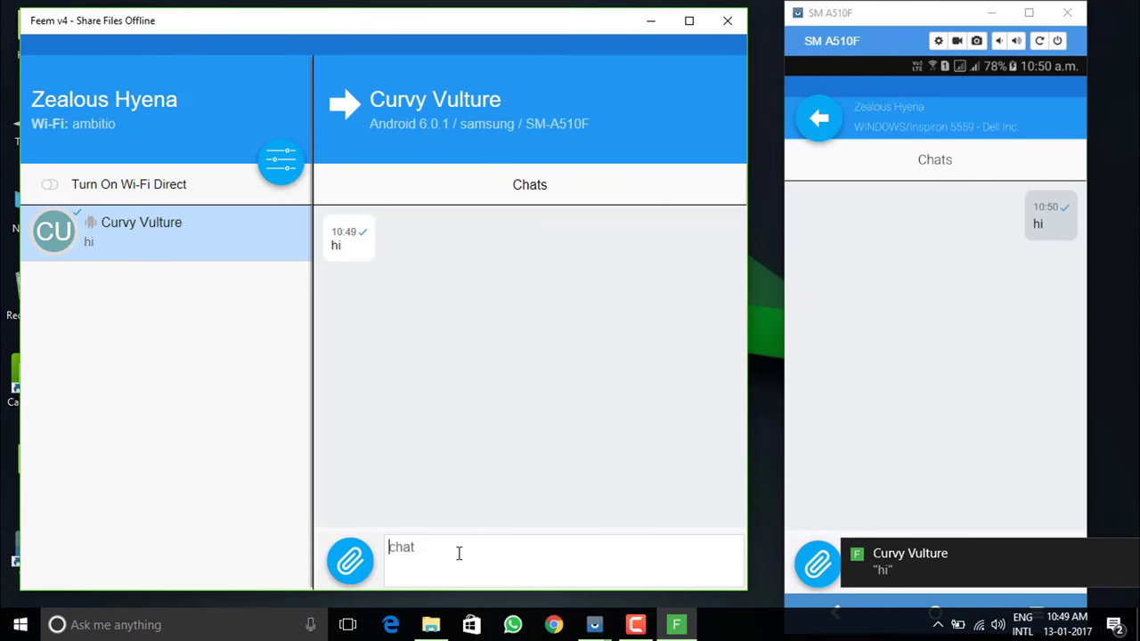
text(I)
key(BackSpace)
text(wel)
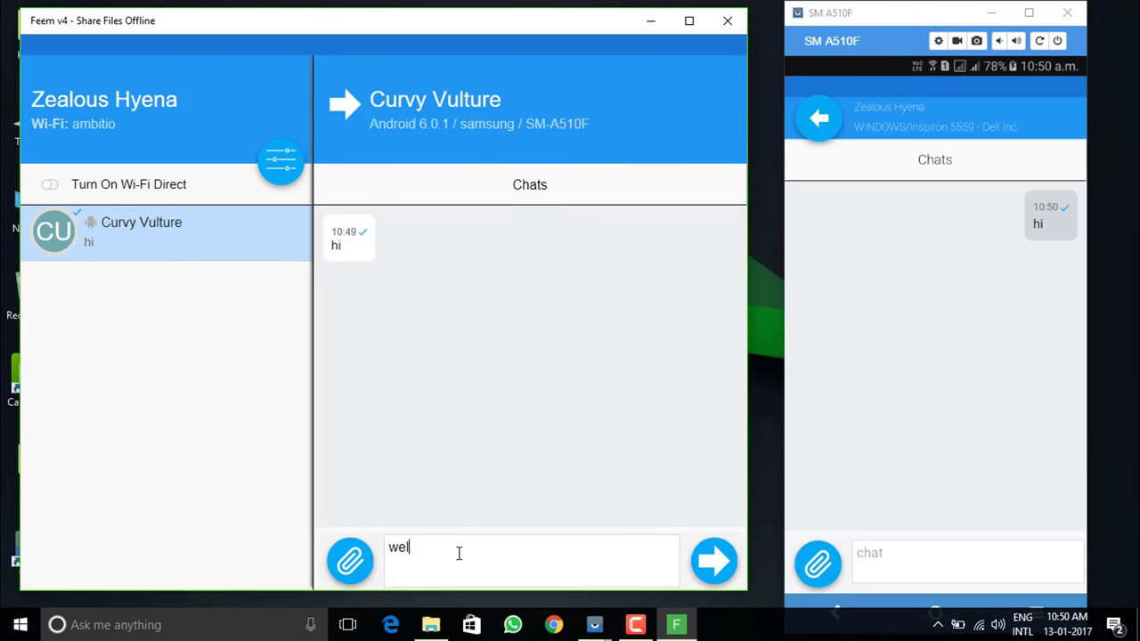
text(come)
click(714, 559)
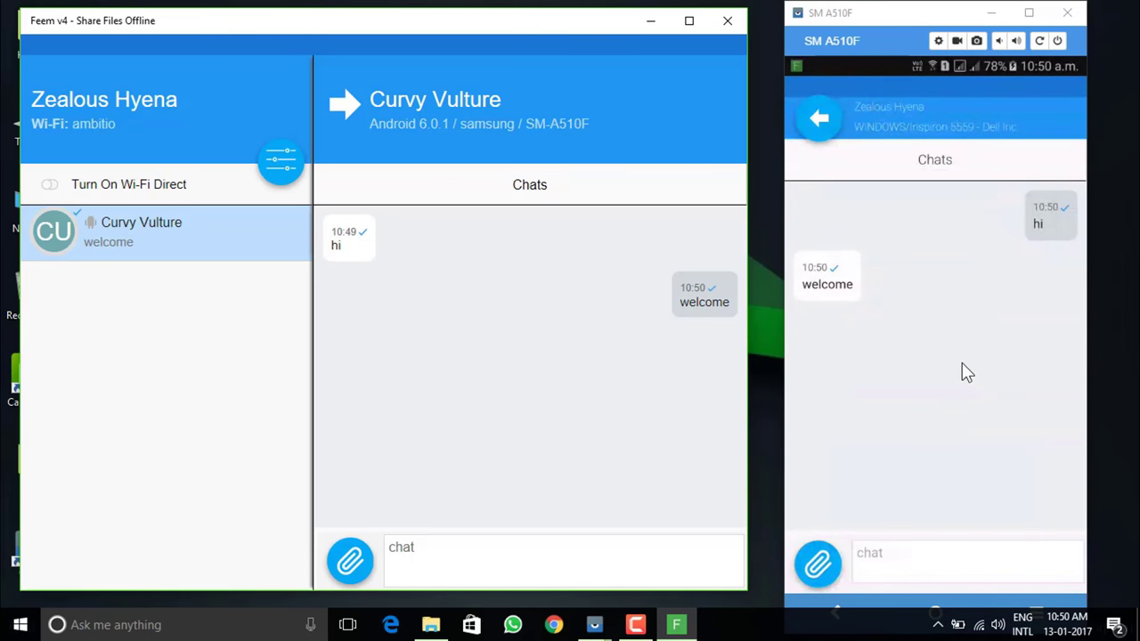
Send two Happy Lohri photos from the phone to the PC's Feem chat
click(817, 563)
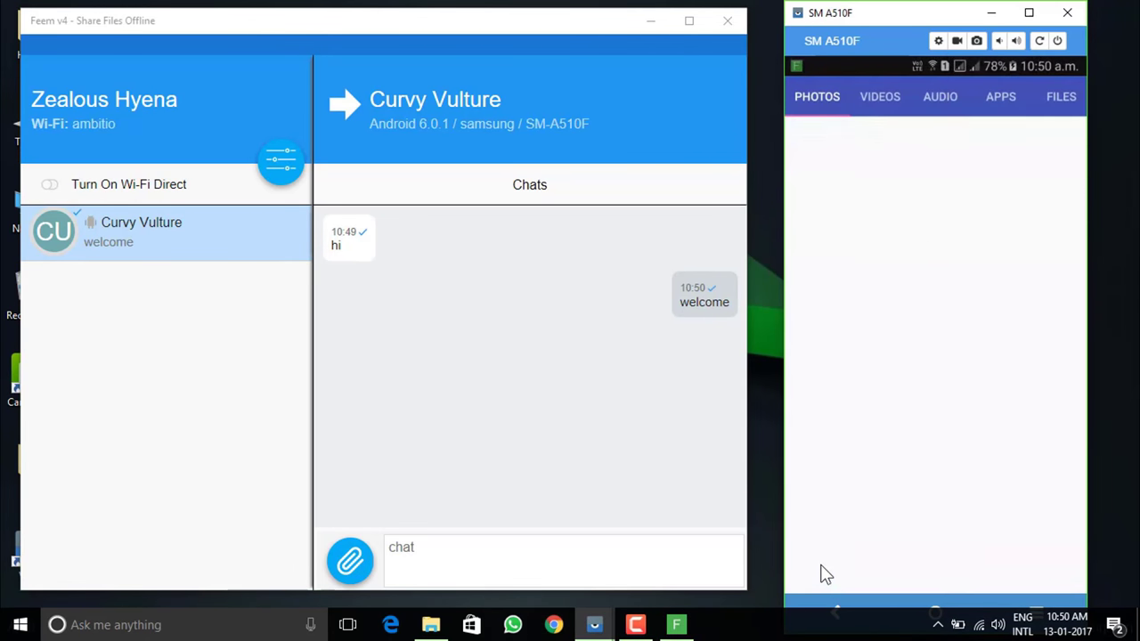
click(955, 142)
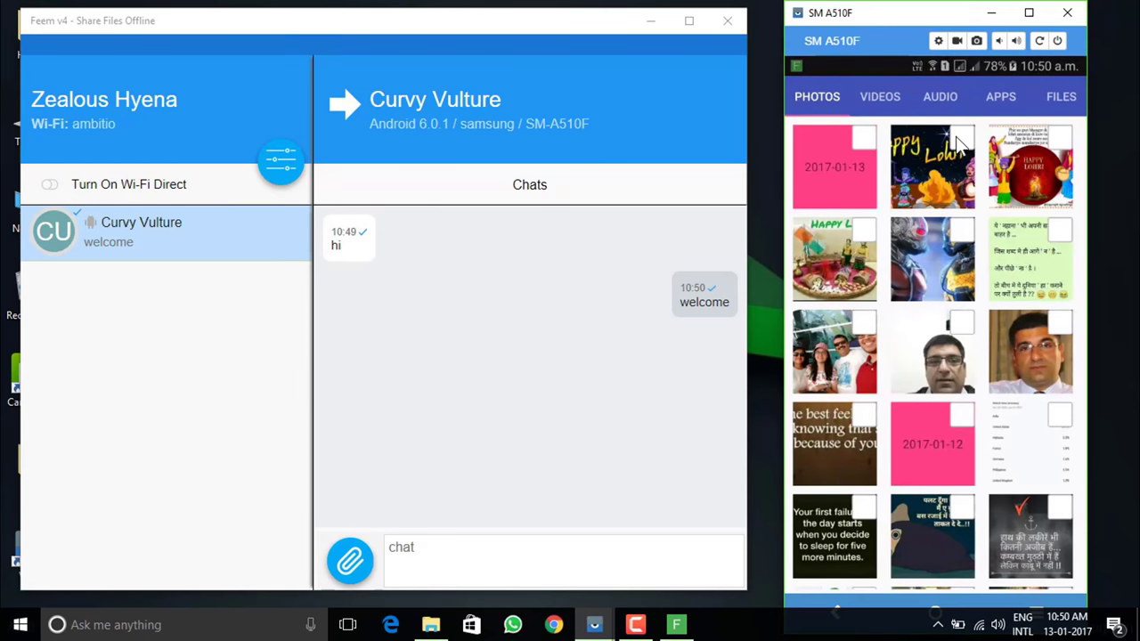
click(1062, 151)
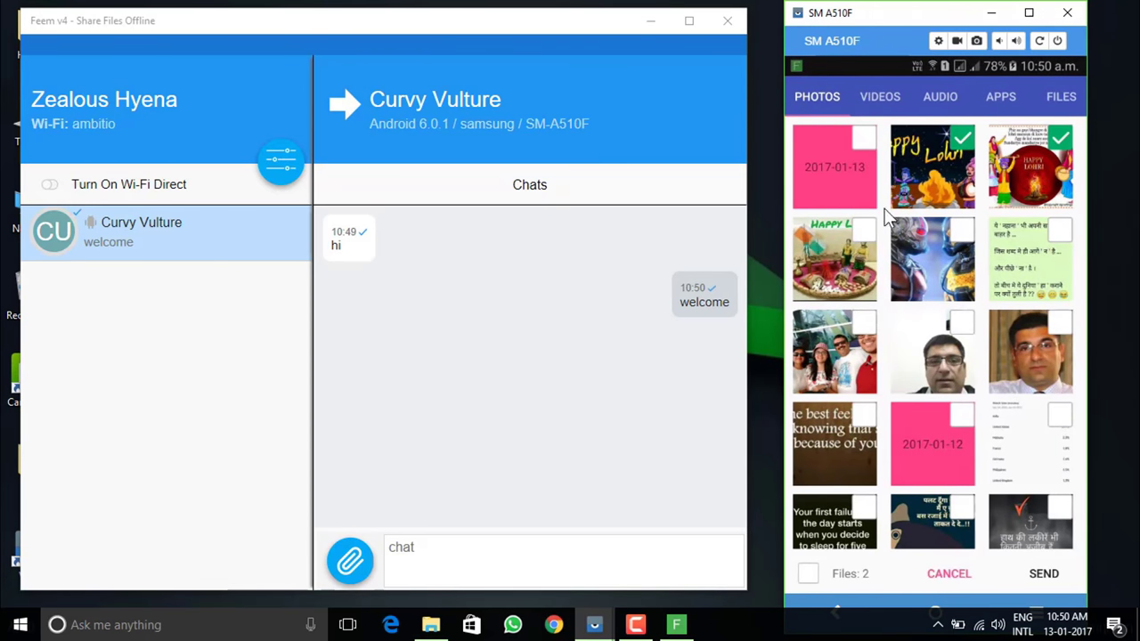
click(1044, 575)
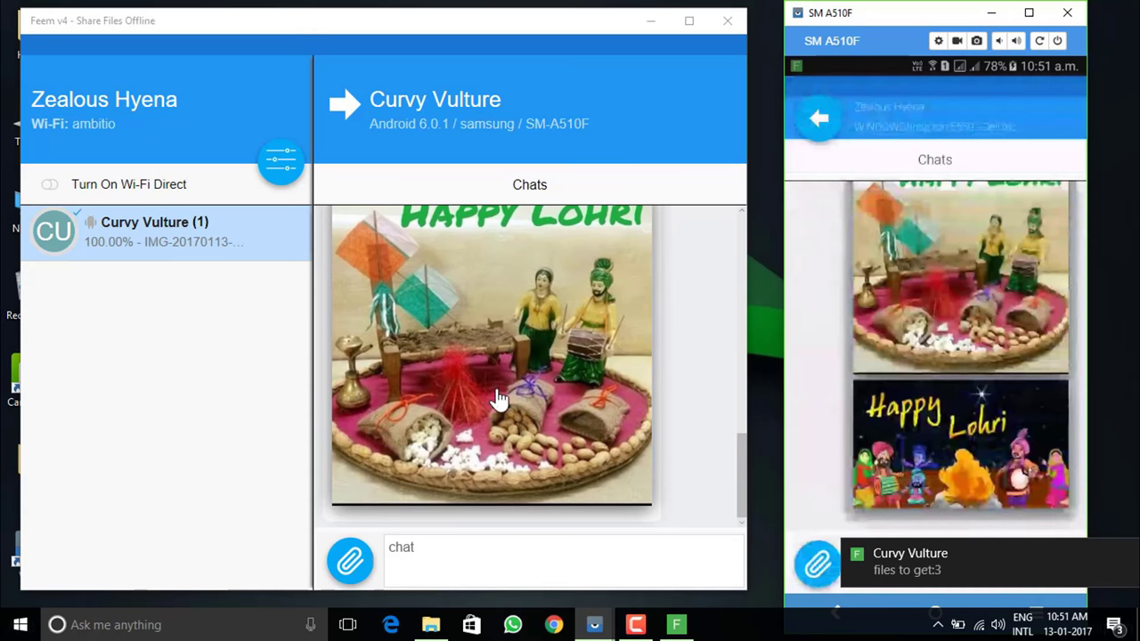
click(485, 383)
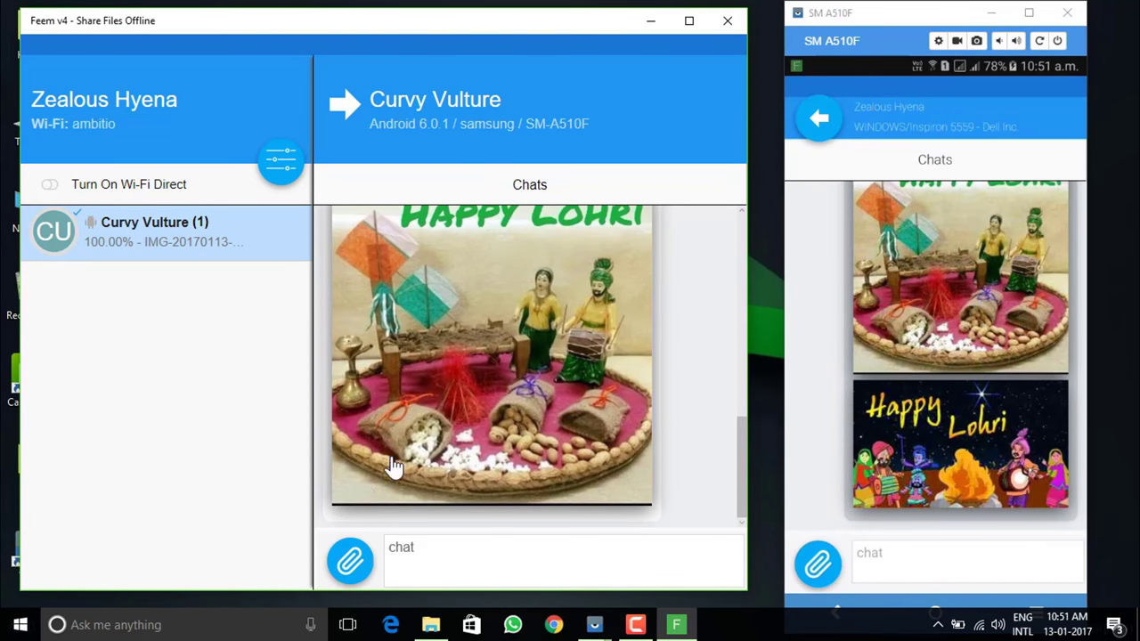
Send folder 1 from Desktop > rec to the phone, then return the phone to its device list
click(350, 560)
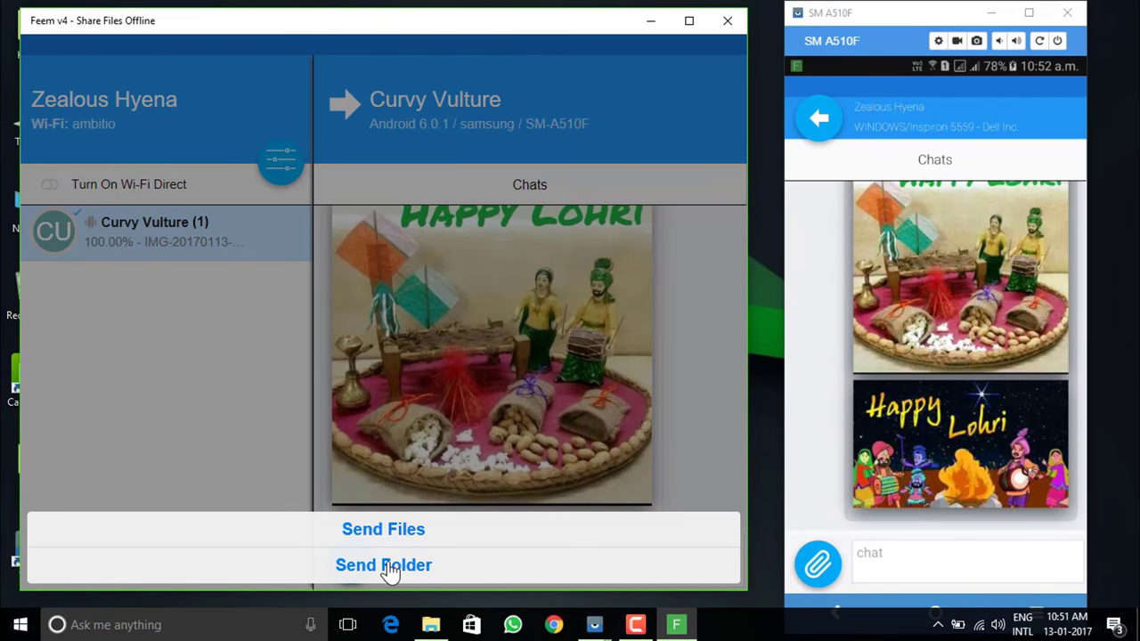
click(390, 569)
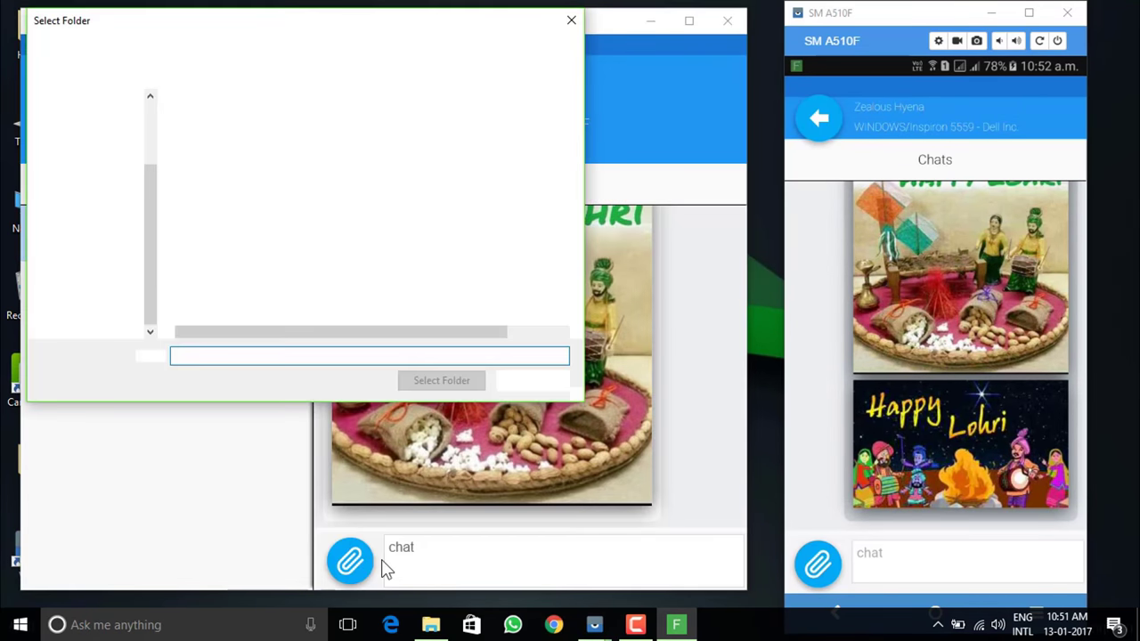
click(229, 145)
double_click(229, 146)
click(217, 127)
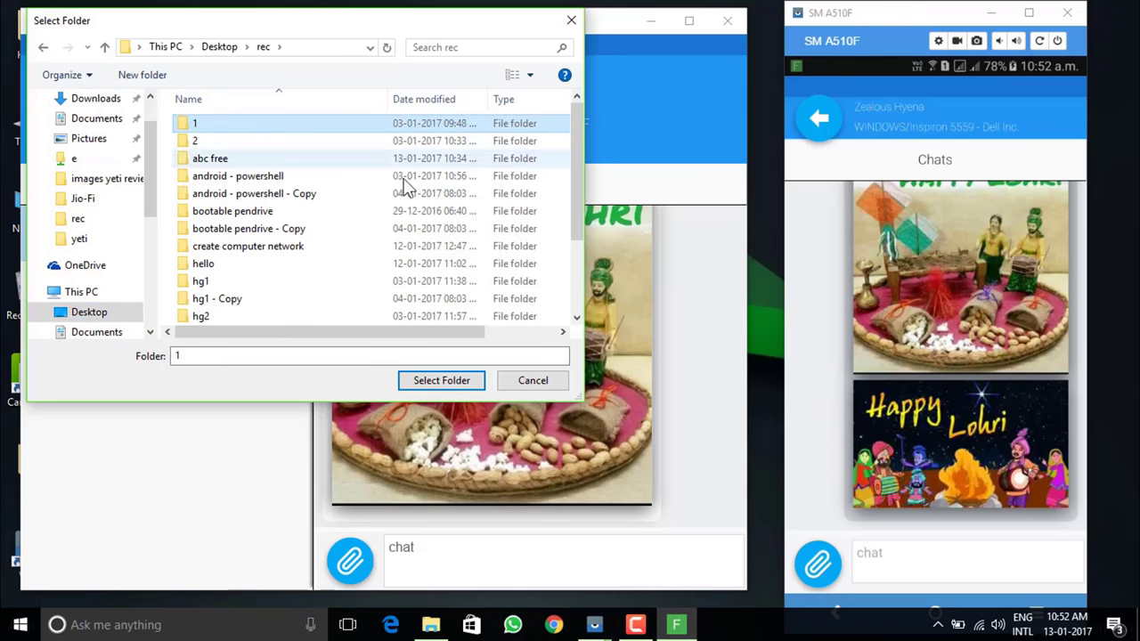
click(470, 380)
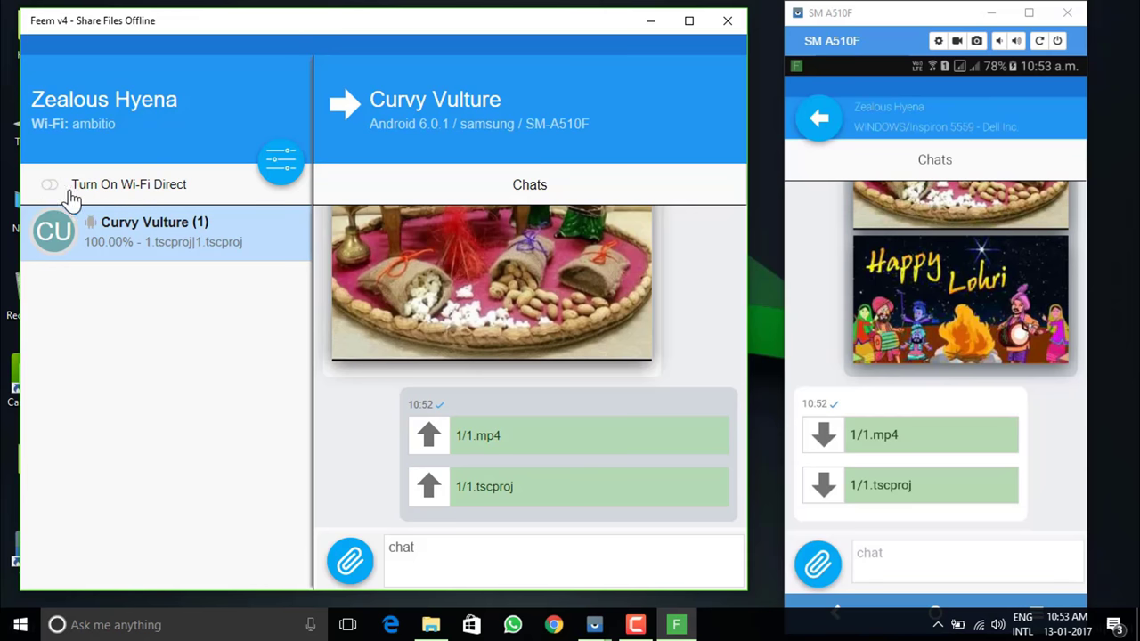
mouse_move(740, 446)
click(837, 605)
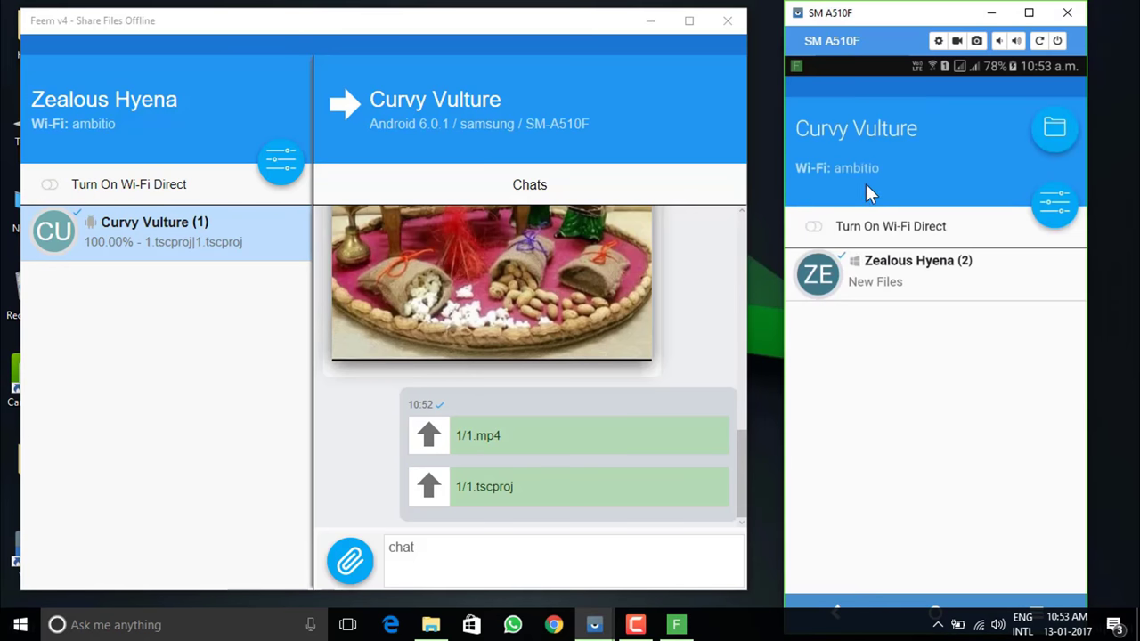
click(50, 196)
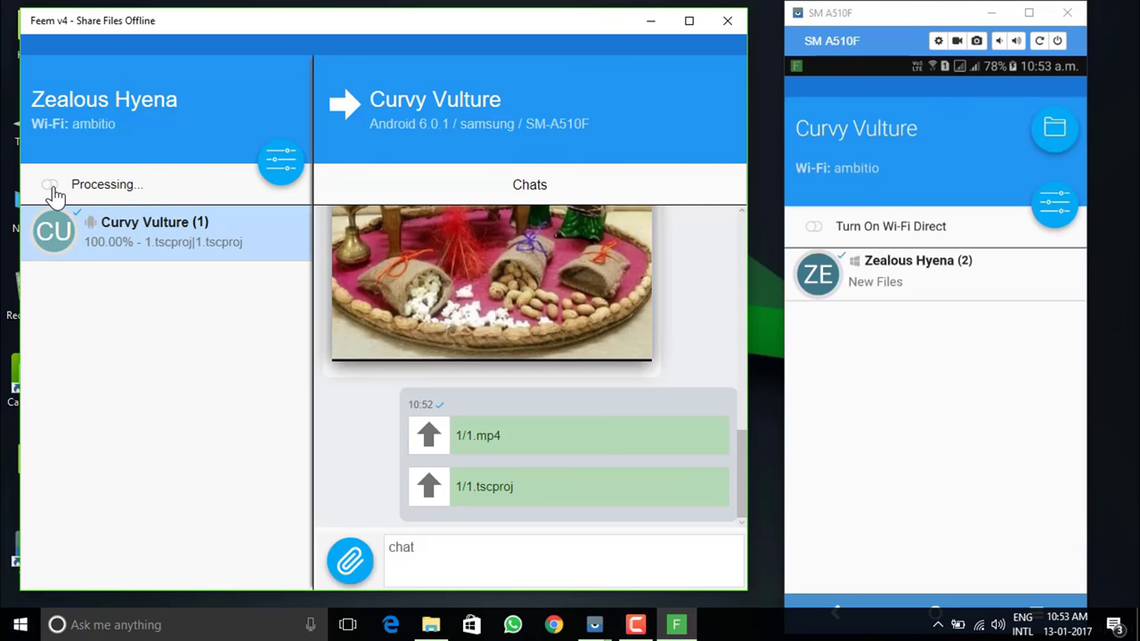
Turn on Wi-Fi Direct on the phone so it starts its own Feem hotspot
click(814, 228)
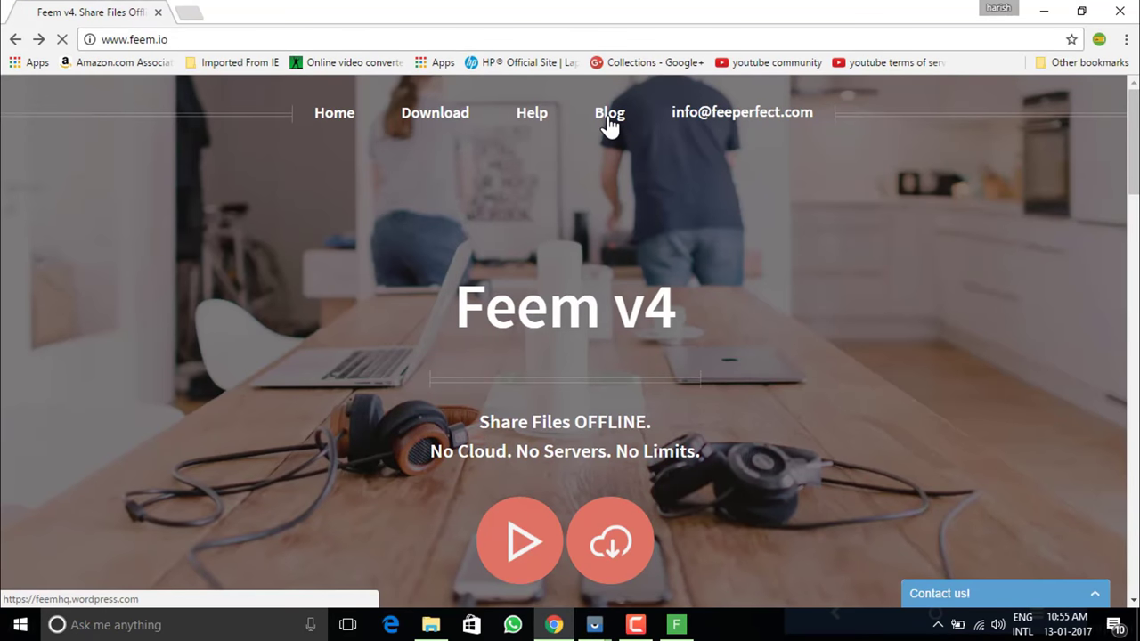
Find the 'Wi-Fi Direct On Feem' post on Feem's blog and read through it
click(606, 125)
scroll(791, 249, down, 4)
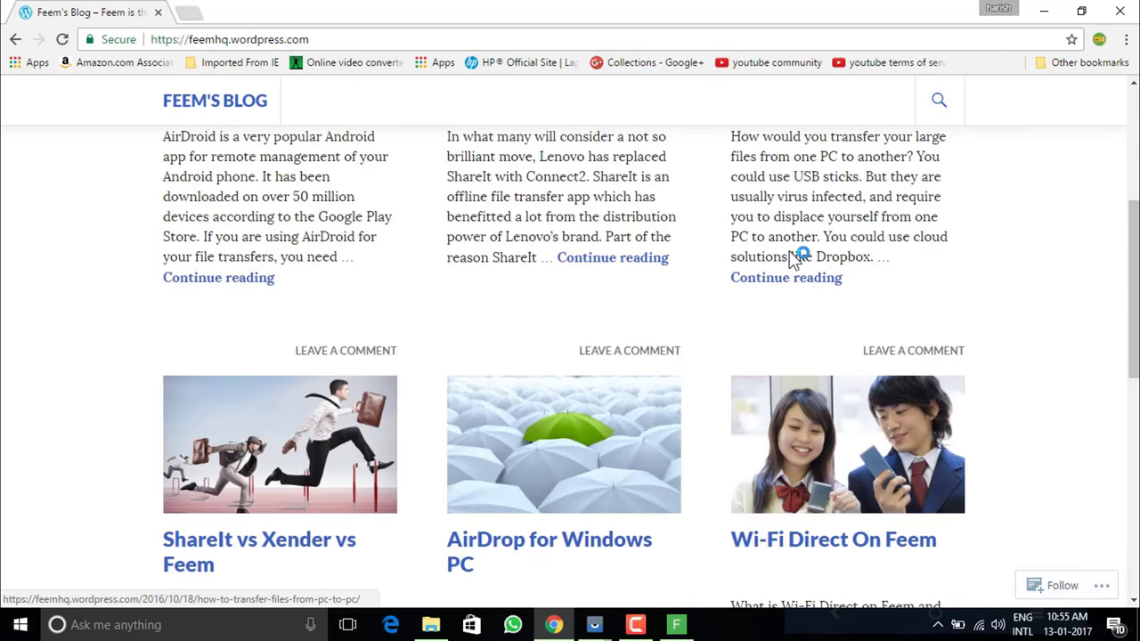
scroll(796, 255, down, 2)
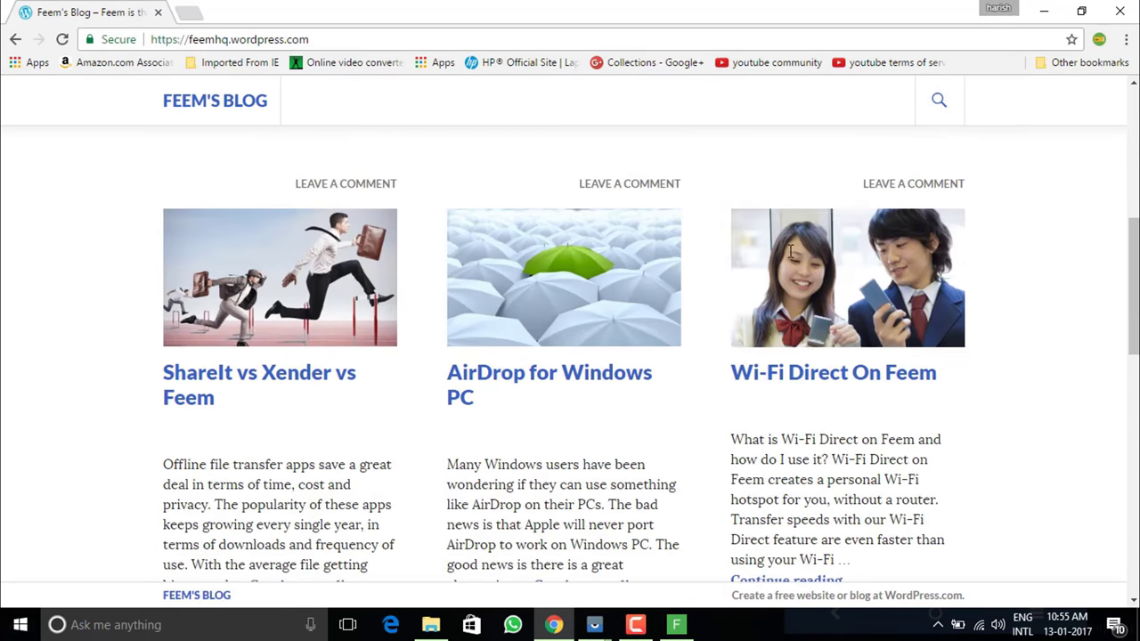
click(823, 374)
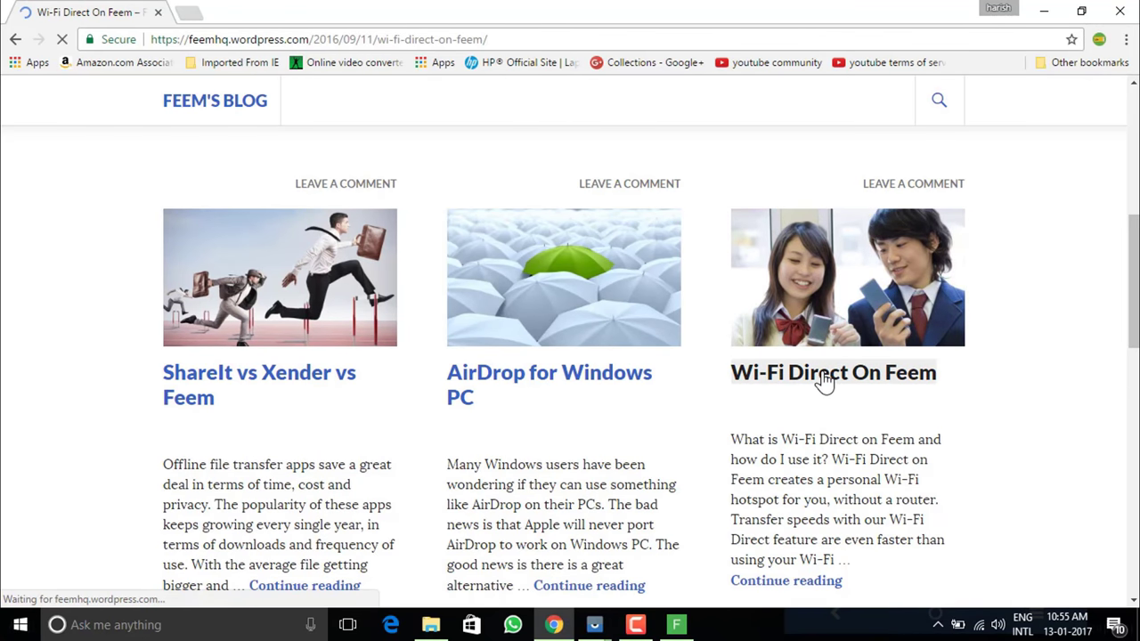
scroll(563, 304, down, 2)
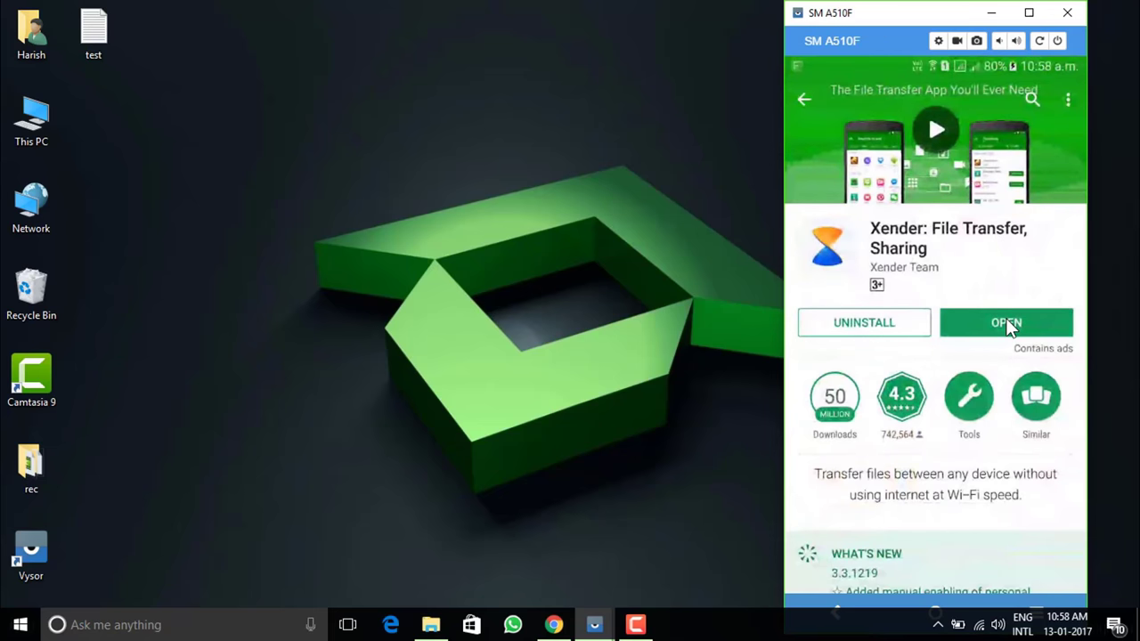
Launch Xender on the phone and bring up the web.xender.com QR page in Chrome on the PC
click(1006, 322)
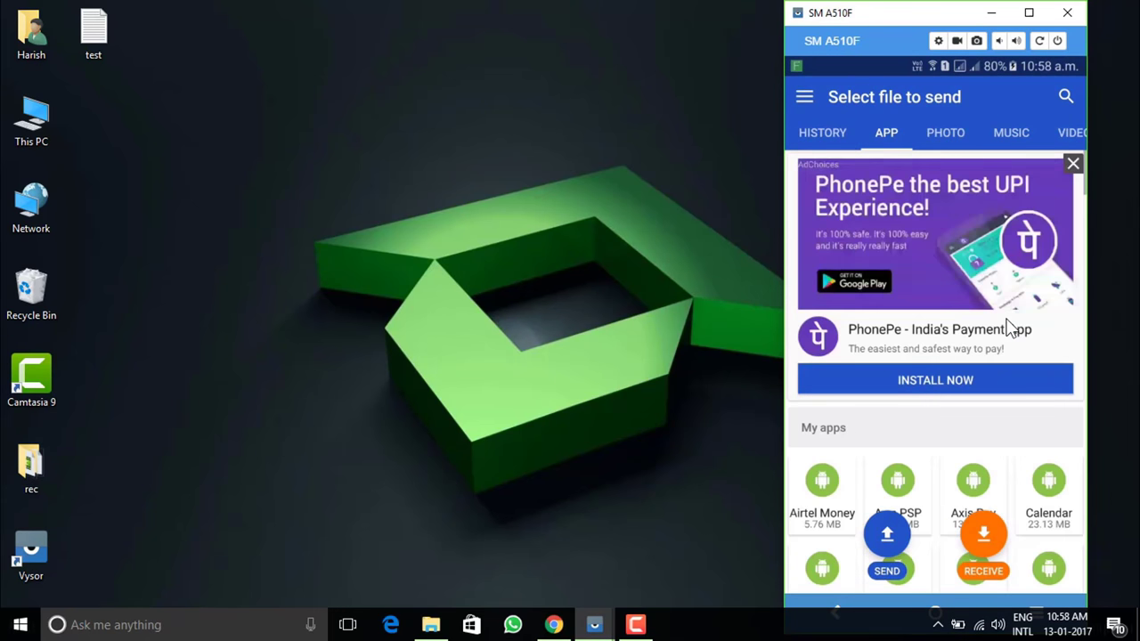
scroll(1002, 307, down, 1)
scroll(981, 262, down, 2)
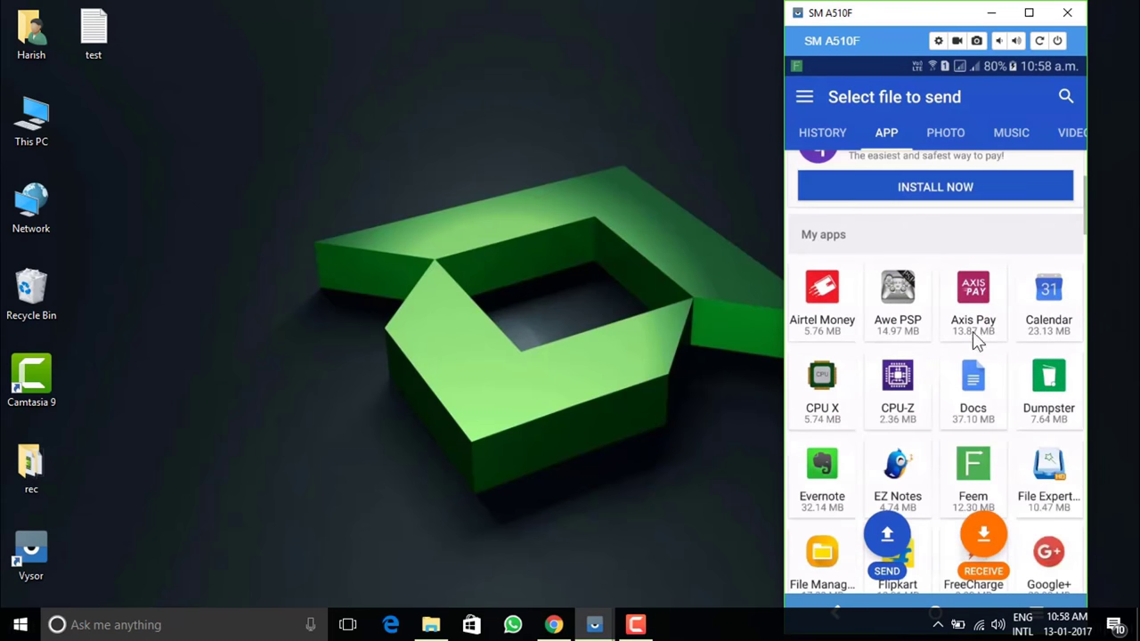
scroll(962, 397, down, 1)
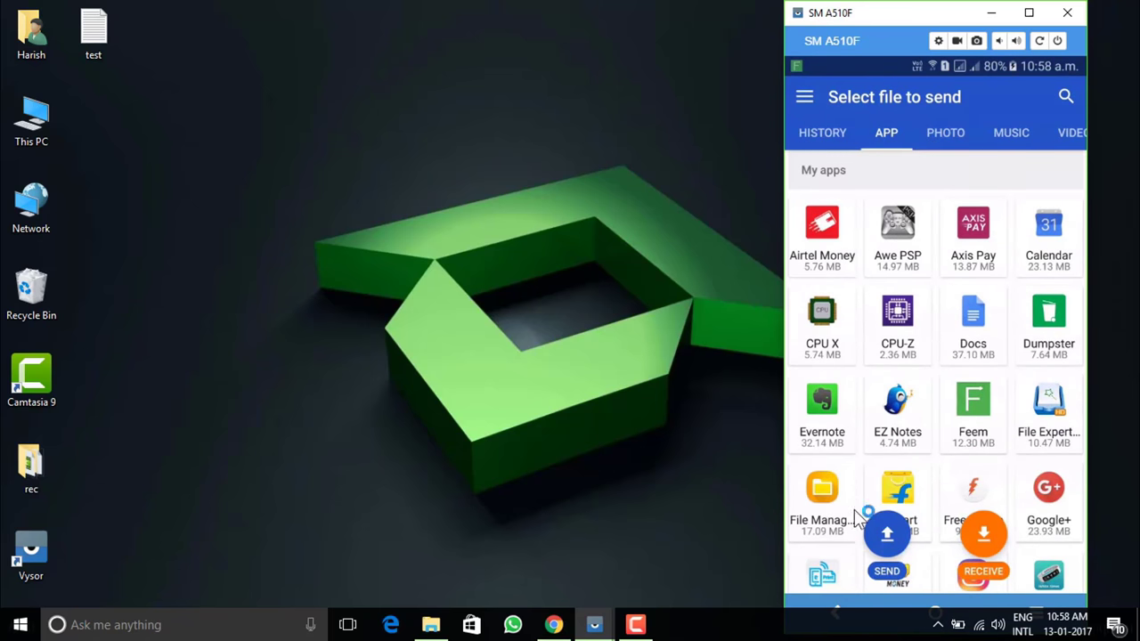
click(553, 624)
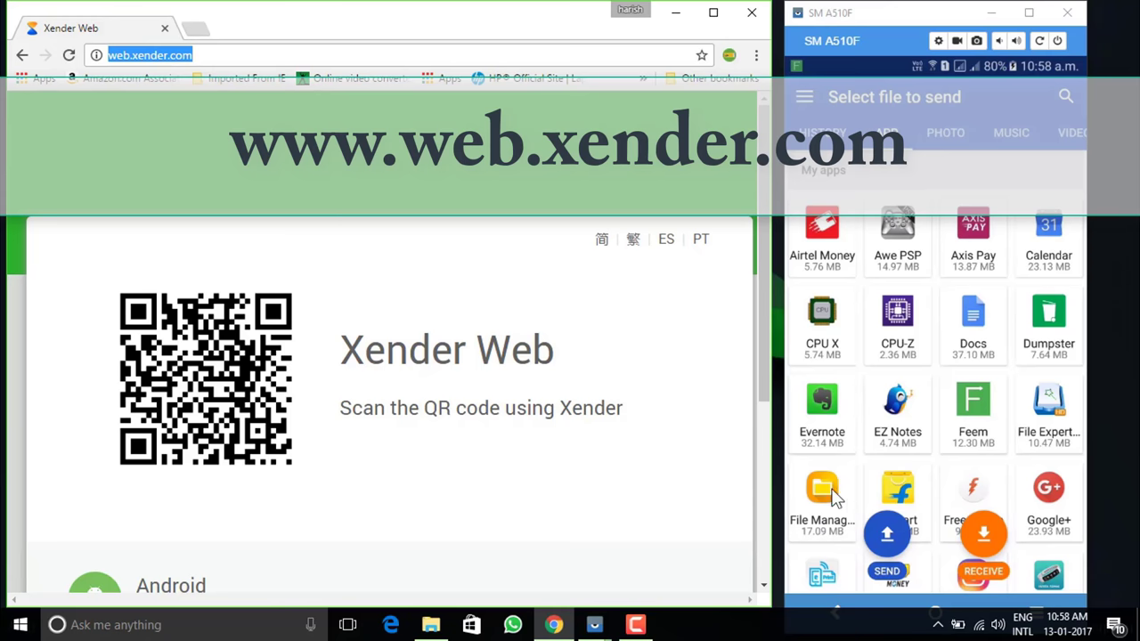
Put the phone's Xender into Connect to PC mode, get past the mobile data warning, and start scanning
click(888, 536)
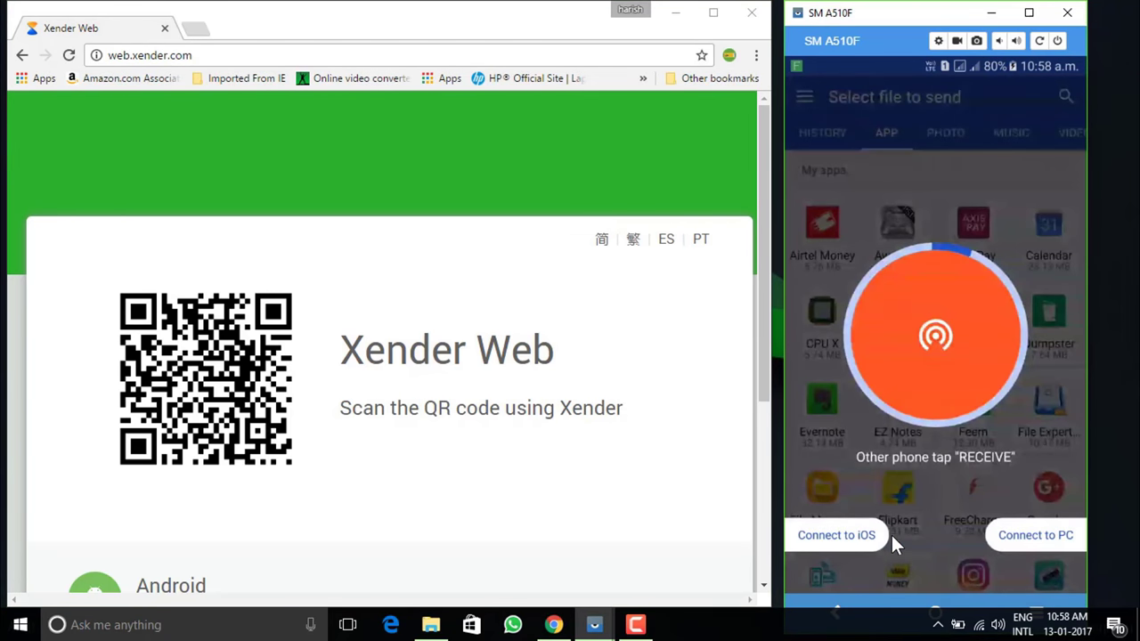
click(1033, 539)
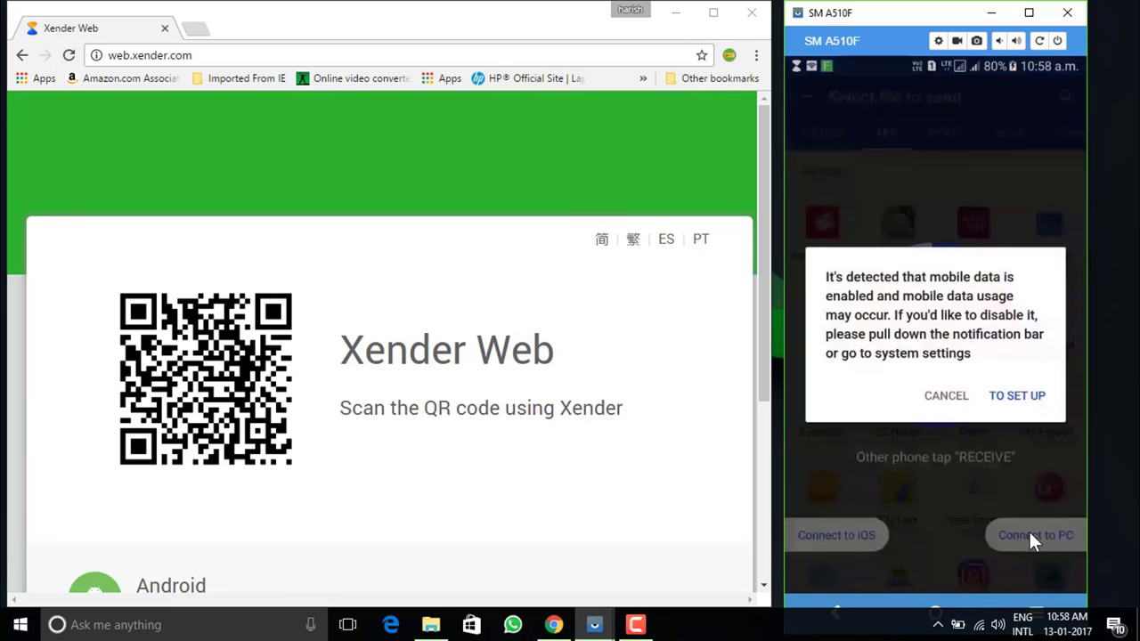
click(951, 393)
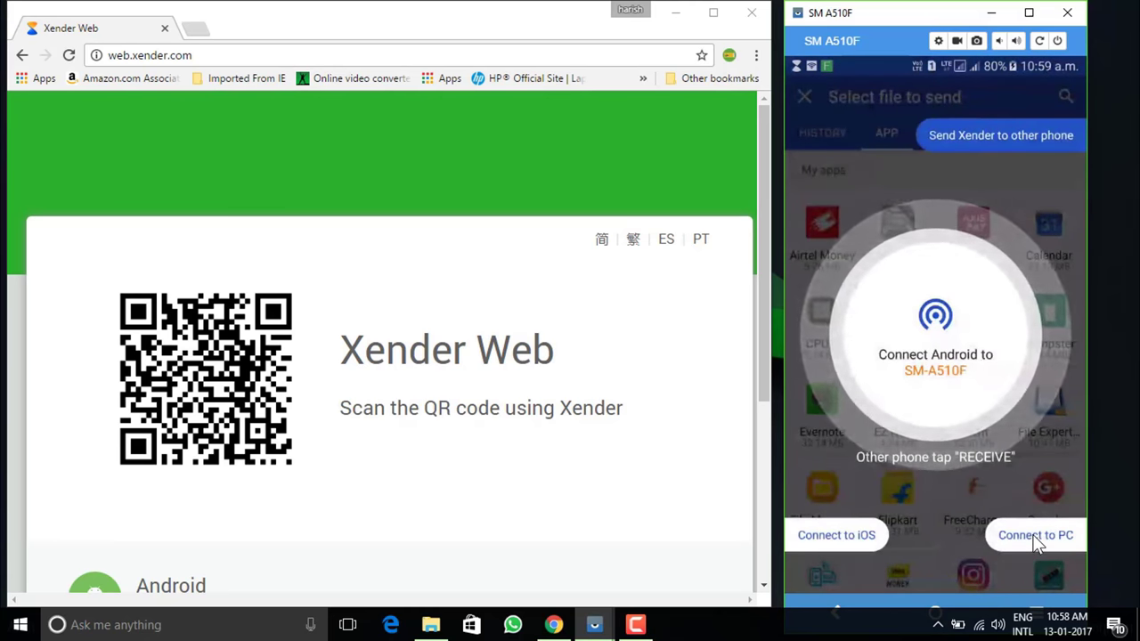
click(1035, 539)
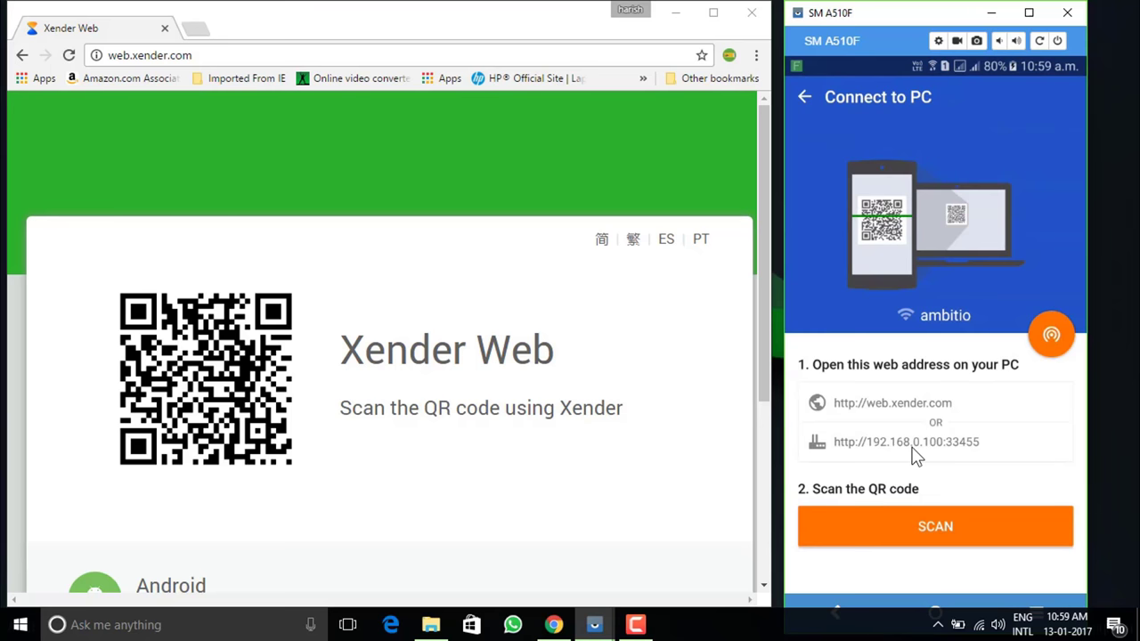
click(895, 524)
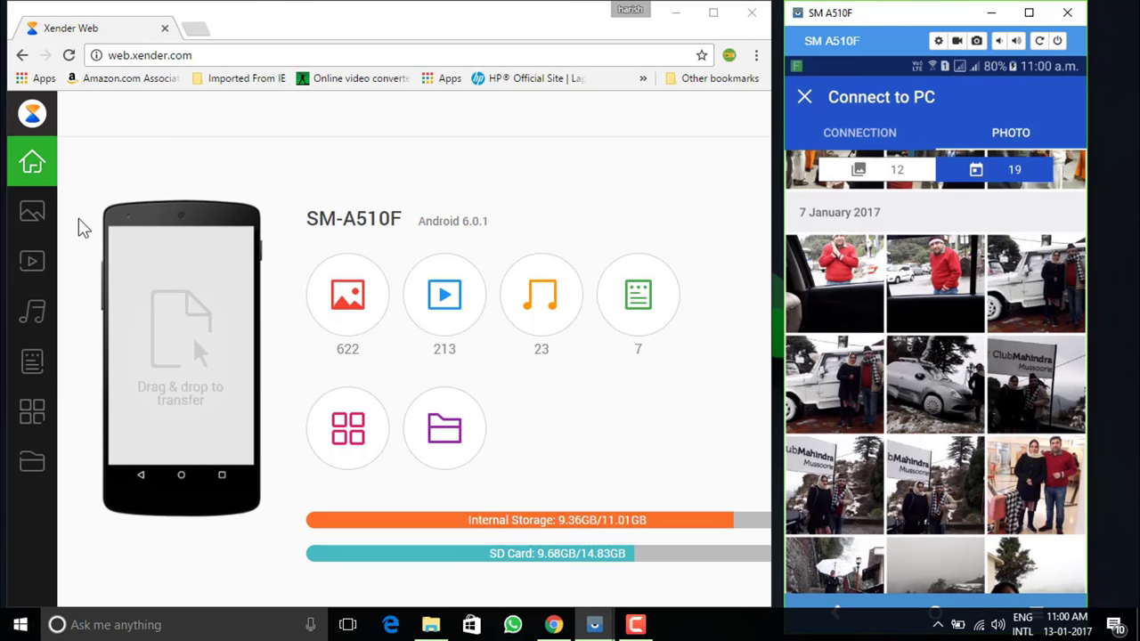
View the phone's images full size, stepping through several photos from the Ant-Man image onward
click(32, 211)
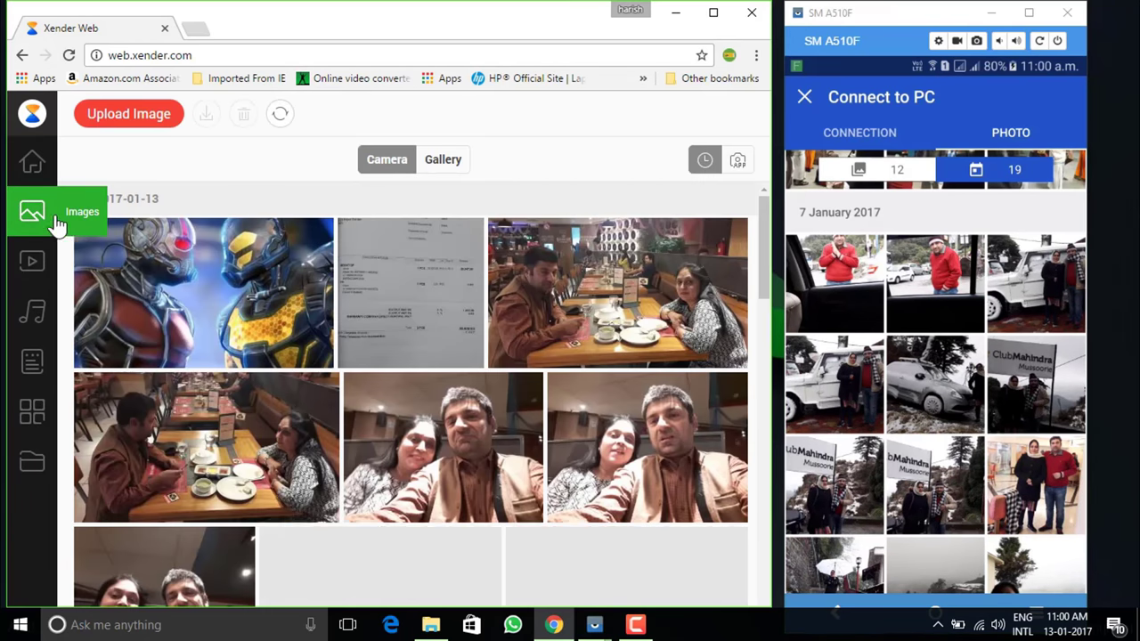
click(204, 351)
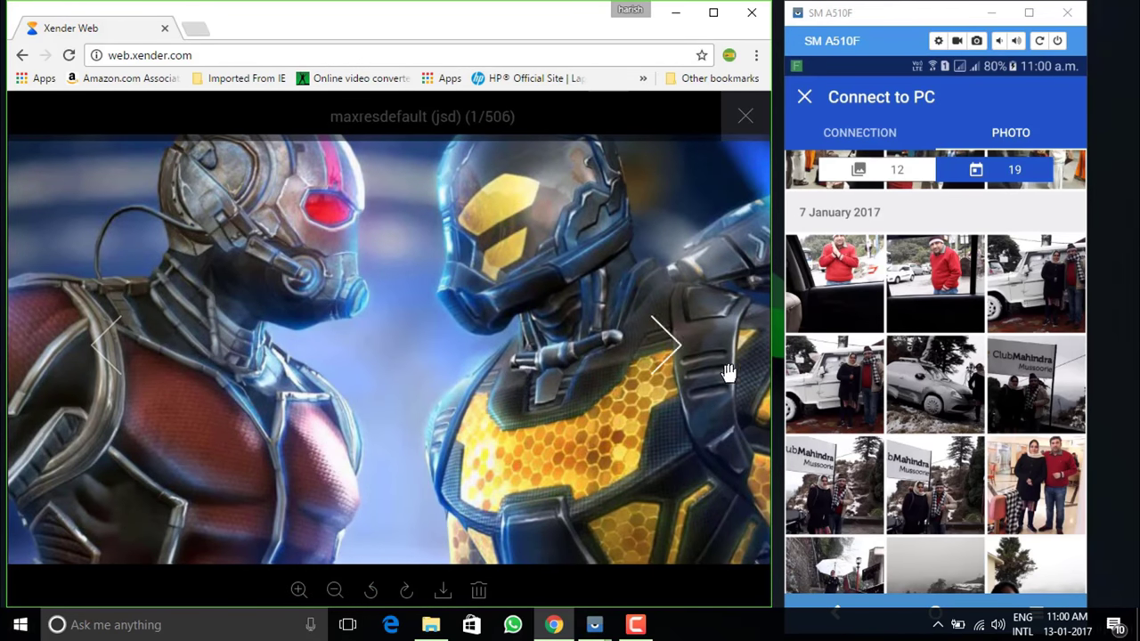
click(673, 347)
click(669, 351)
click(670, 352)
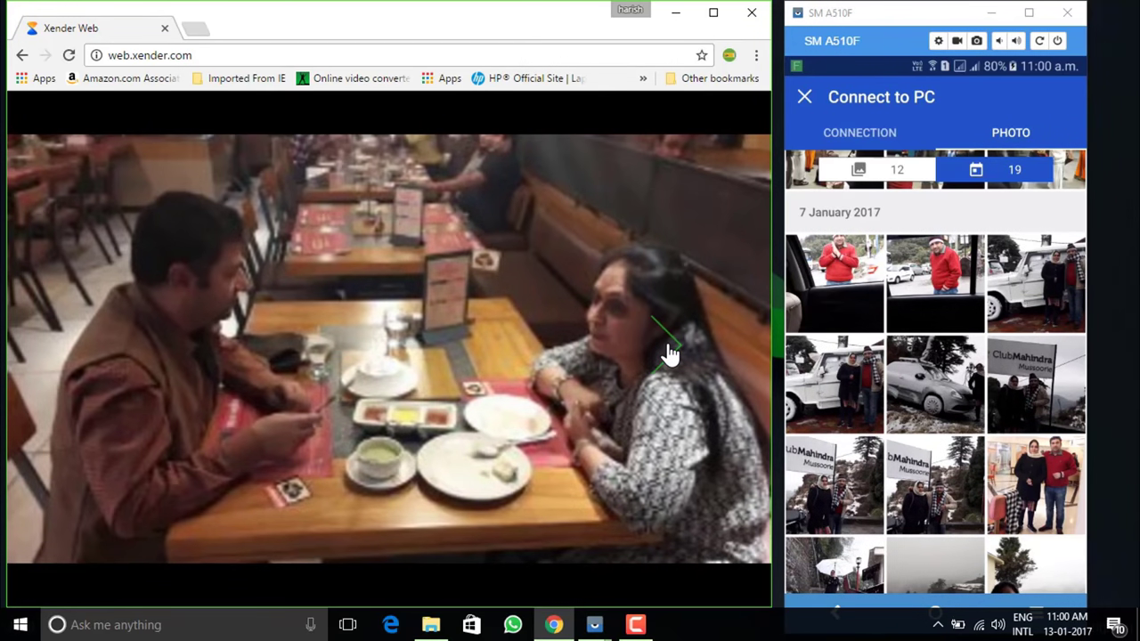
click(670, 353)
click(21, 54)
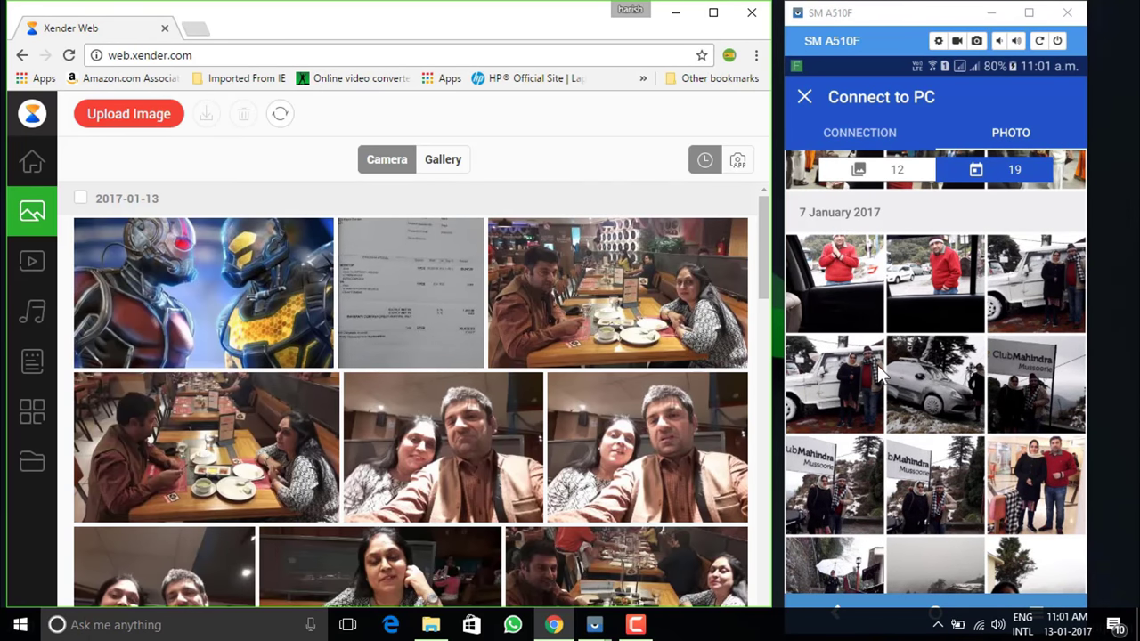
click(935, 601)
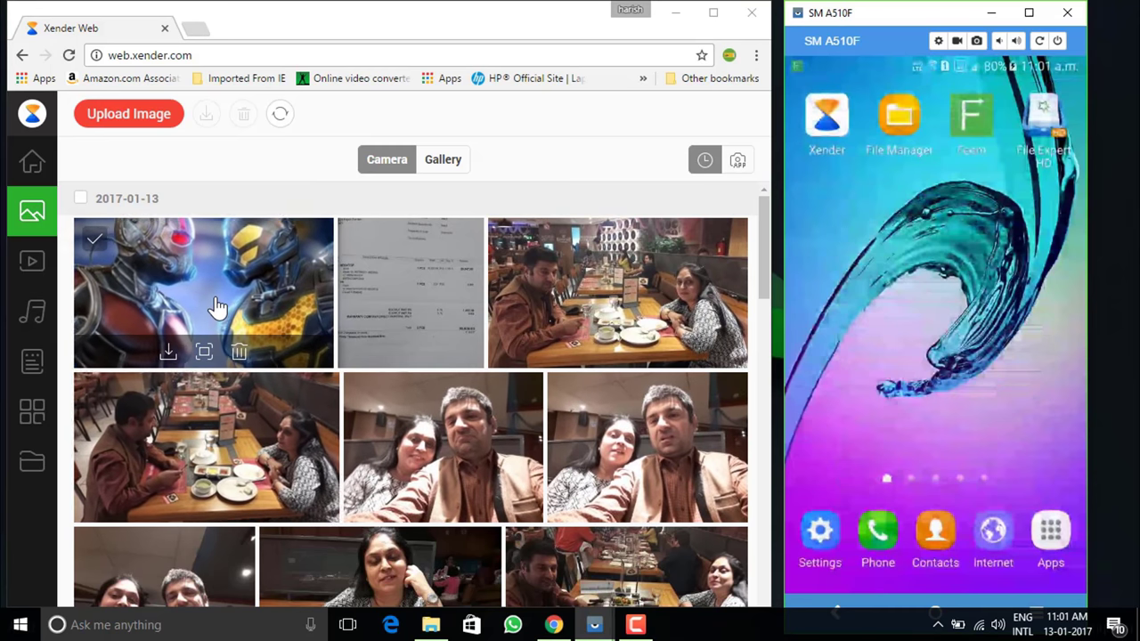
mouse_move(203, 292)
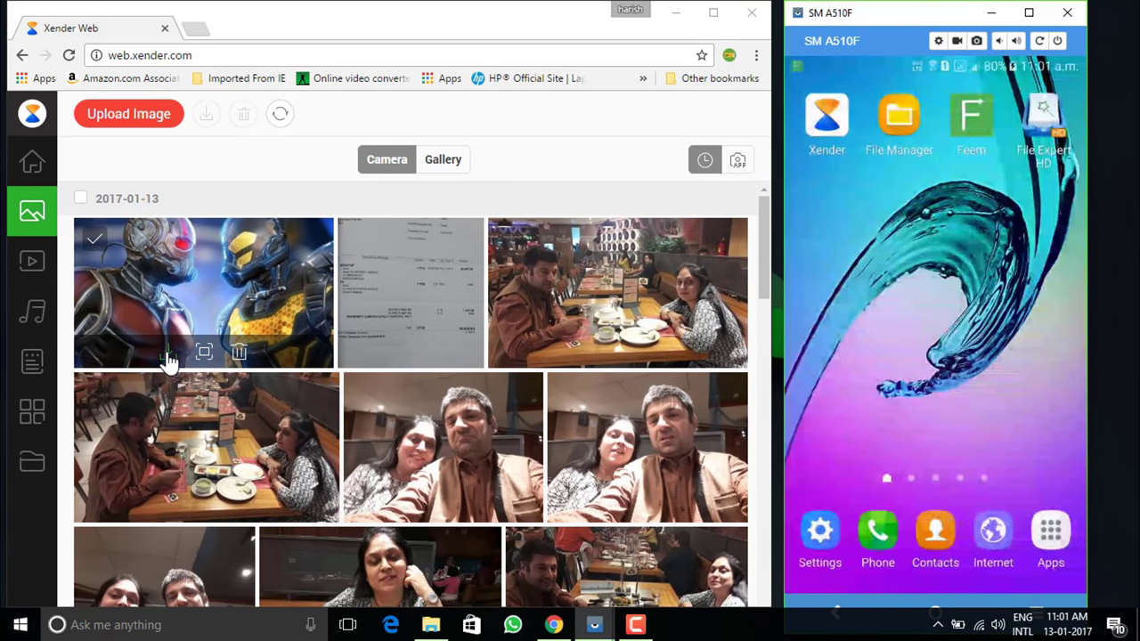
Select the Ant-Man, receipt and first restaurant photos
click(178, 276)
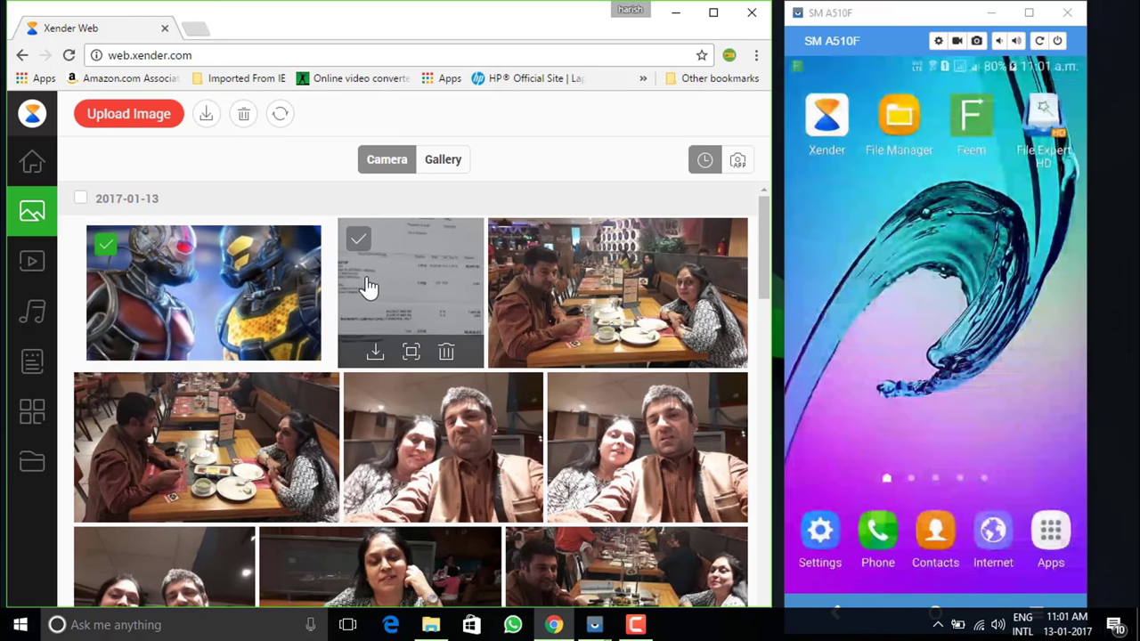
click(378, 285)
click(525, 254)
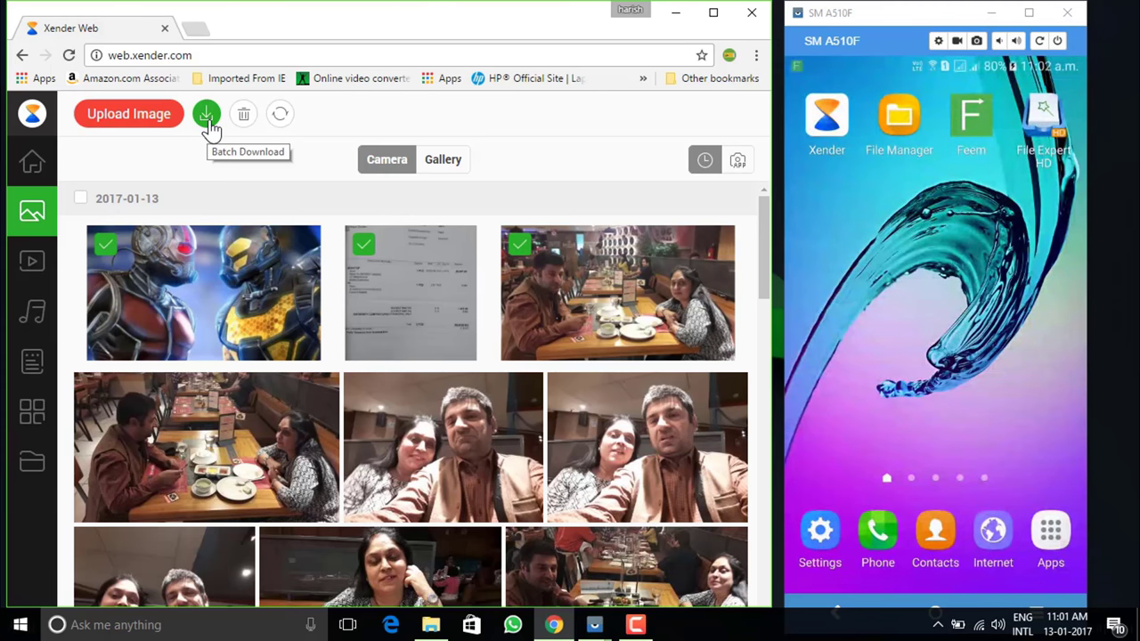
Browse the phone's videos, music and SD card folders including DCIM, finishing on installed apps
click(32, 261)
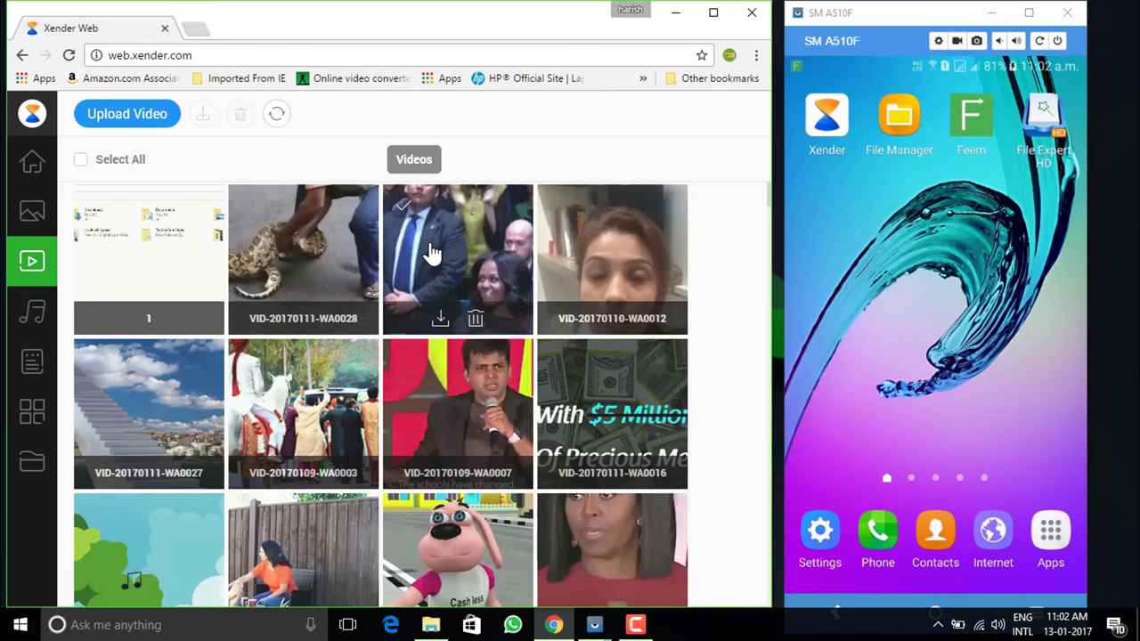
click(30, 312)
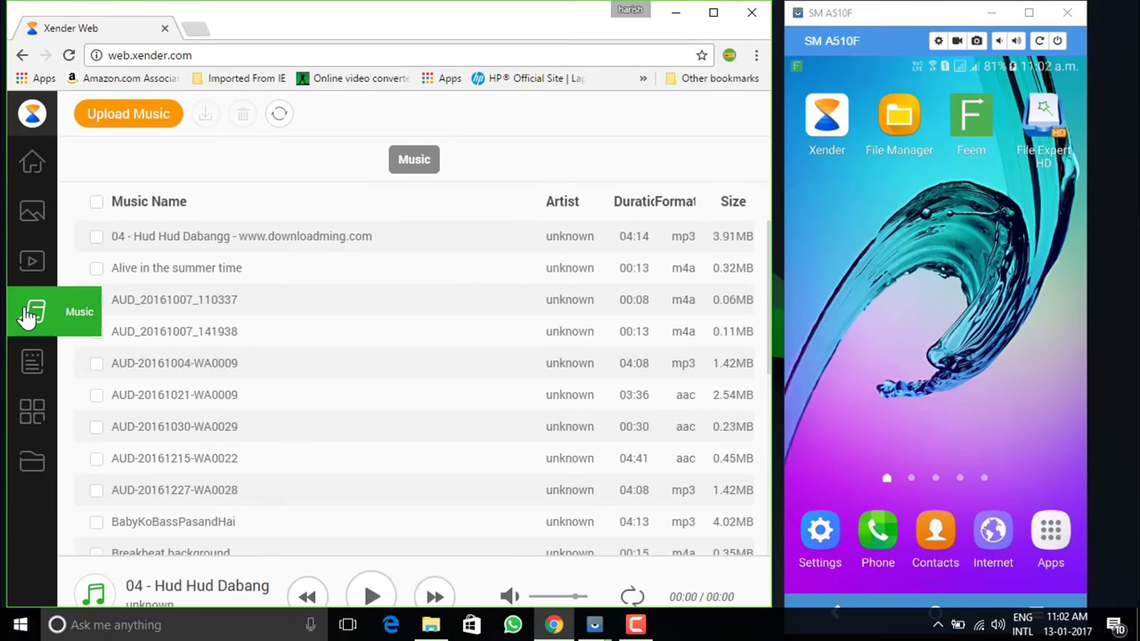
mouse_move(267, 236)
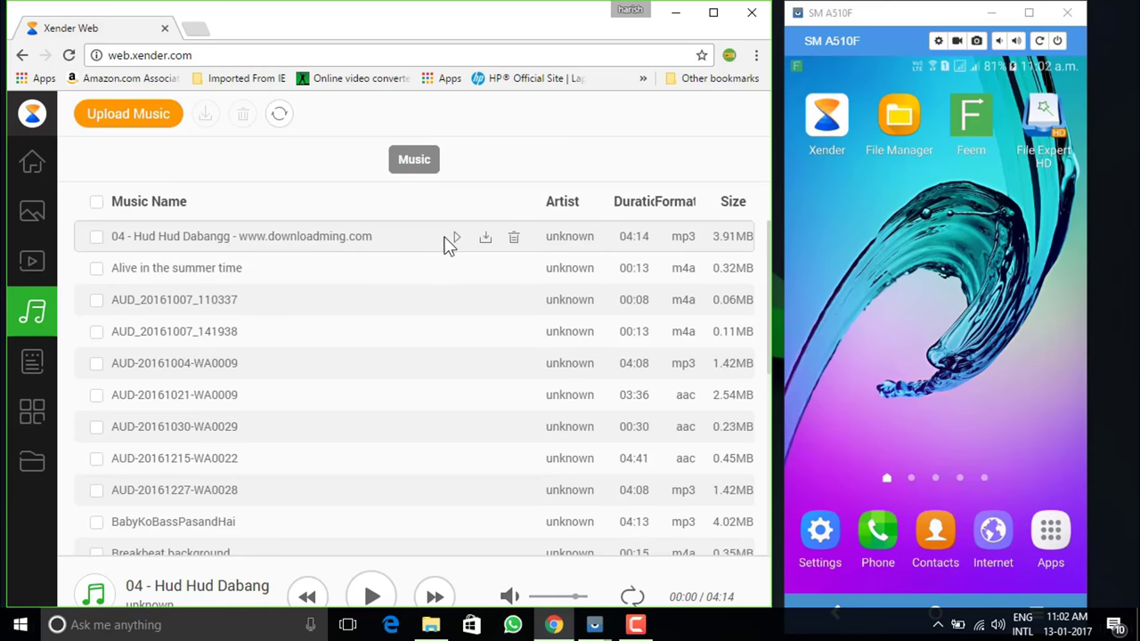
click(34, 461)
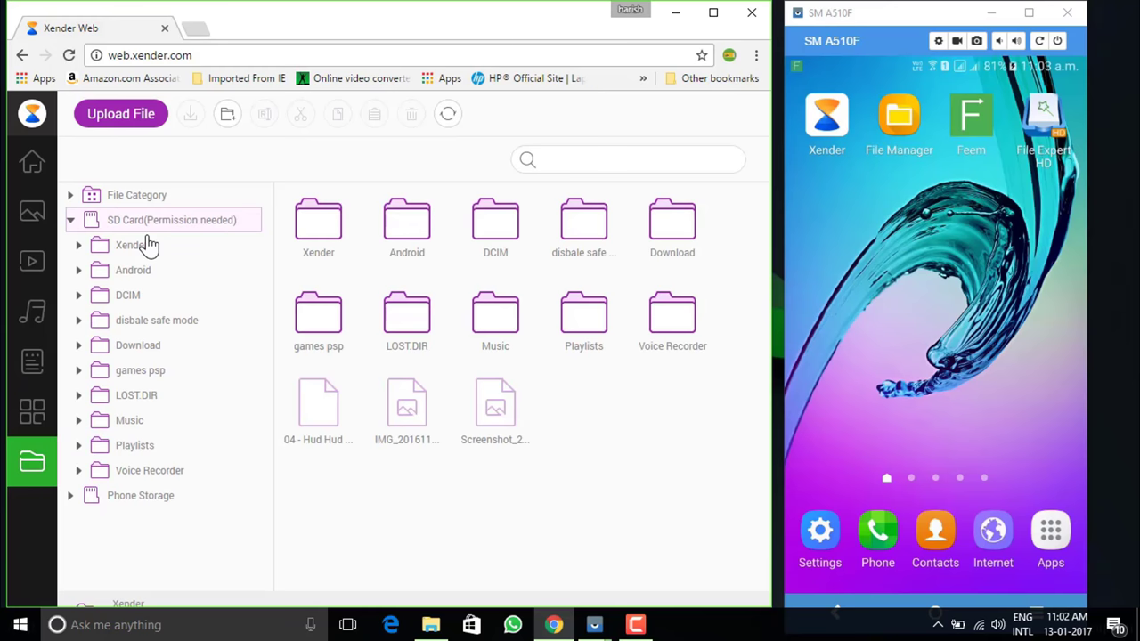
click(495, 223)
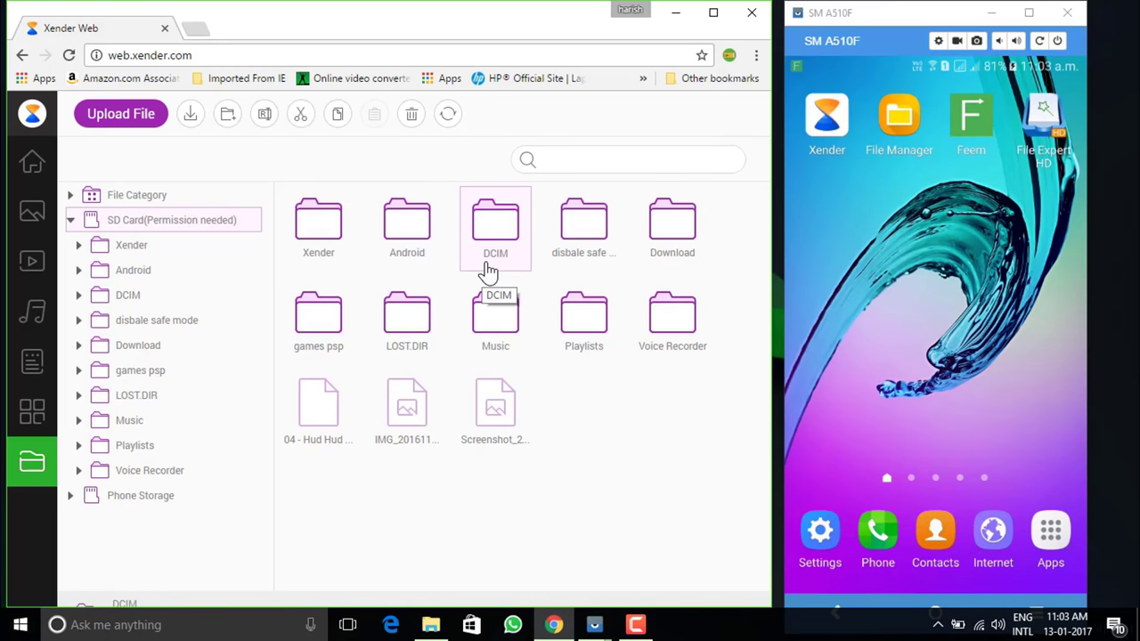
click(40, 413)
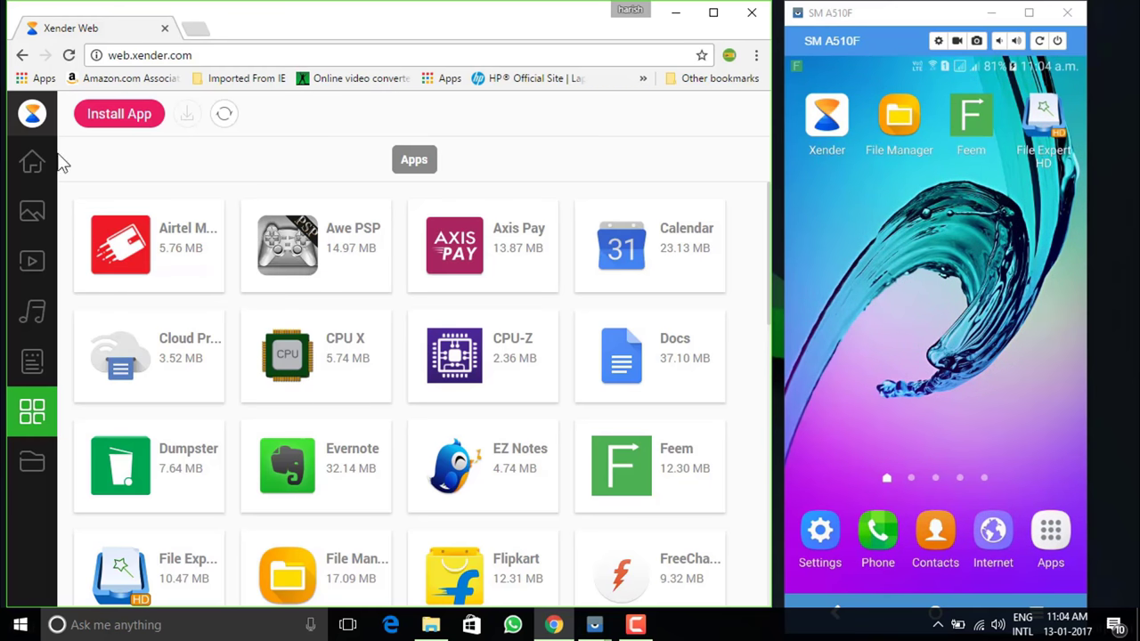
Rework the image selection so the first six photos, including restaurant shots and selfies, are ticked
click(28, 206)
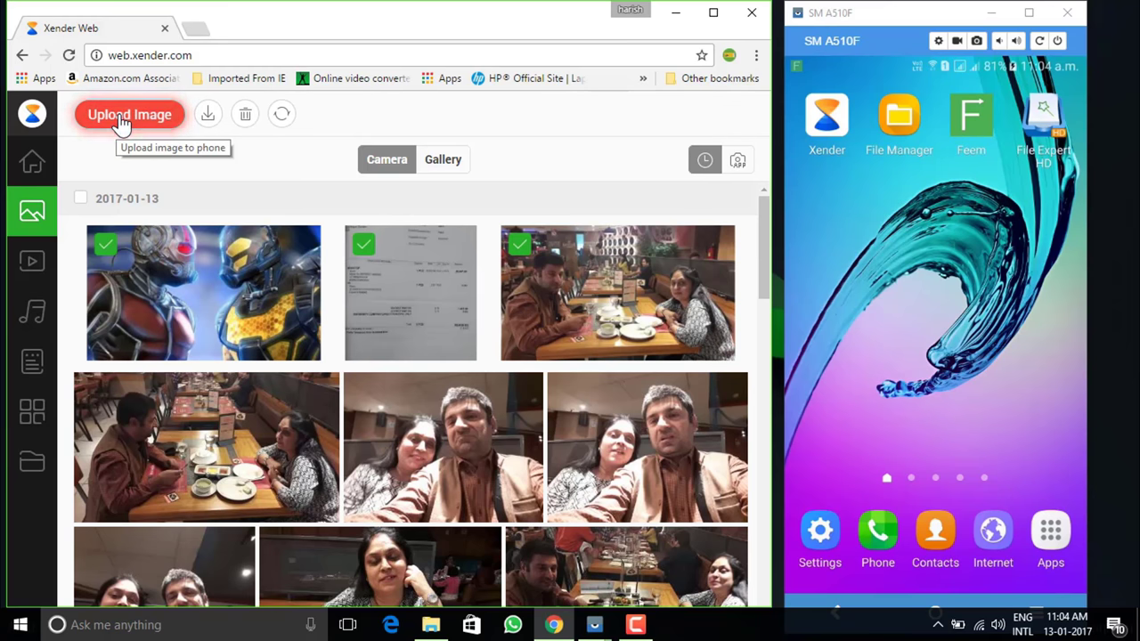
click(217, 254)
click(401, 264)
click(586, 270)
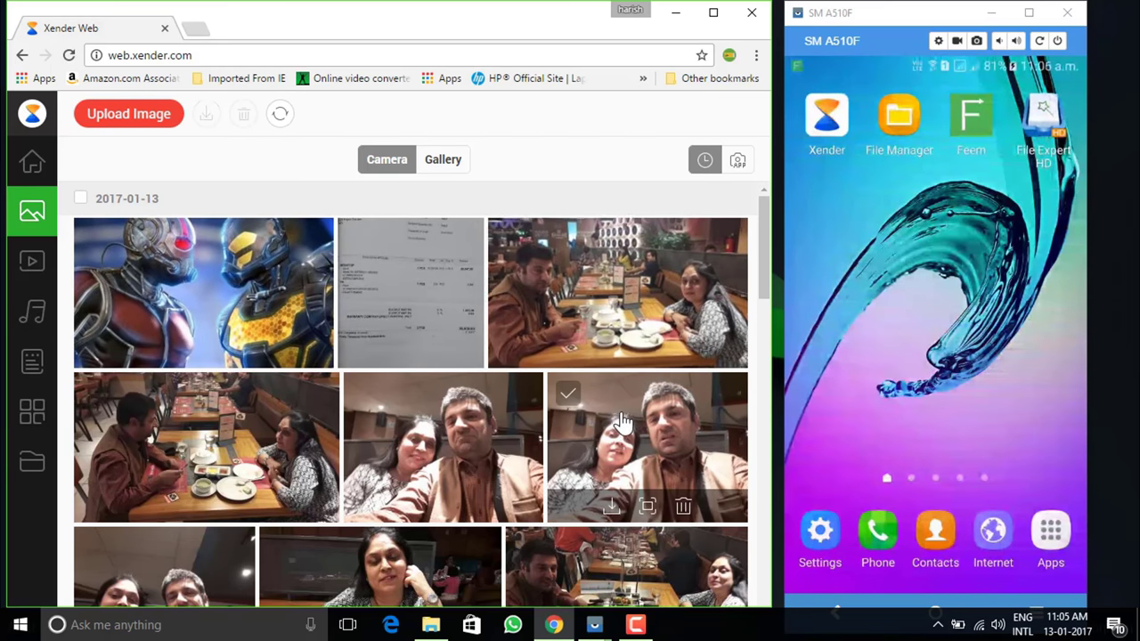
click(578, 418)
click(526, 419)
click(419, 307)
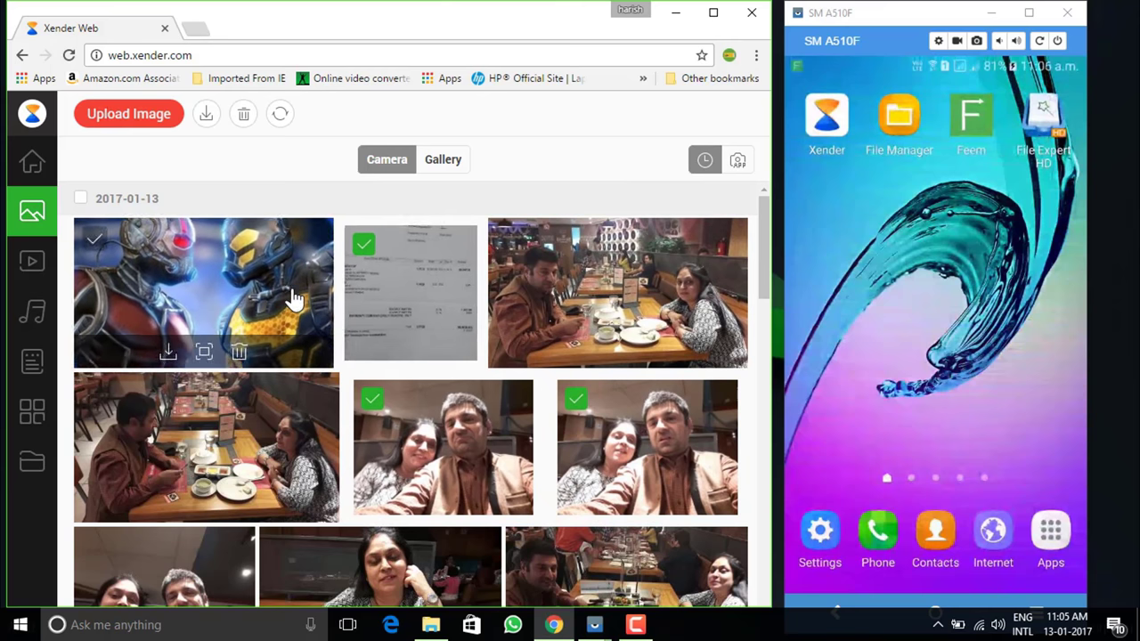
click(254, 249)
click(554, 290)
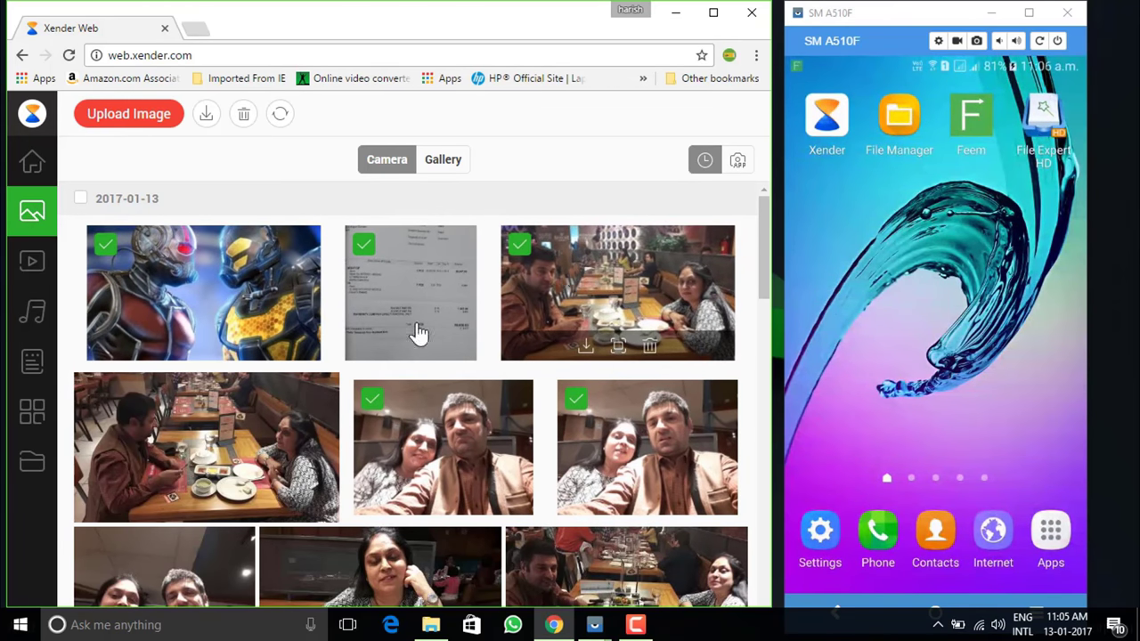
click(276, 405)
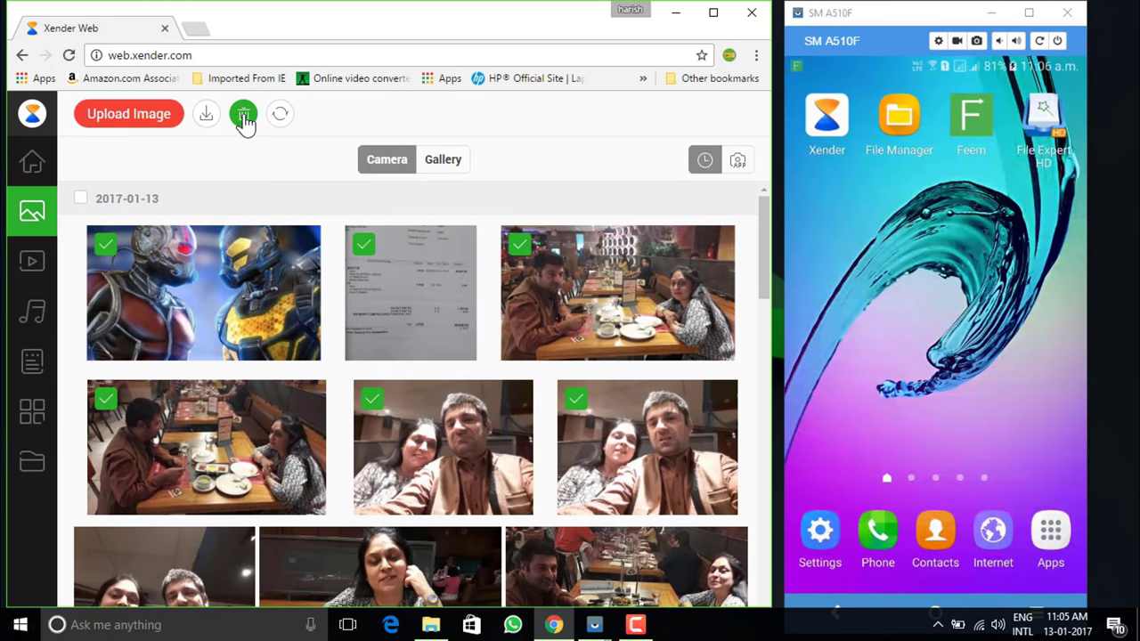